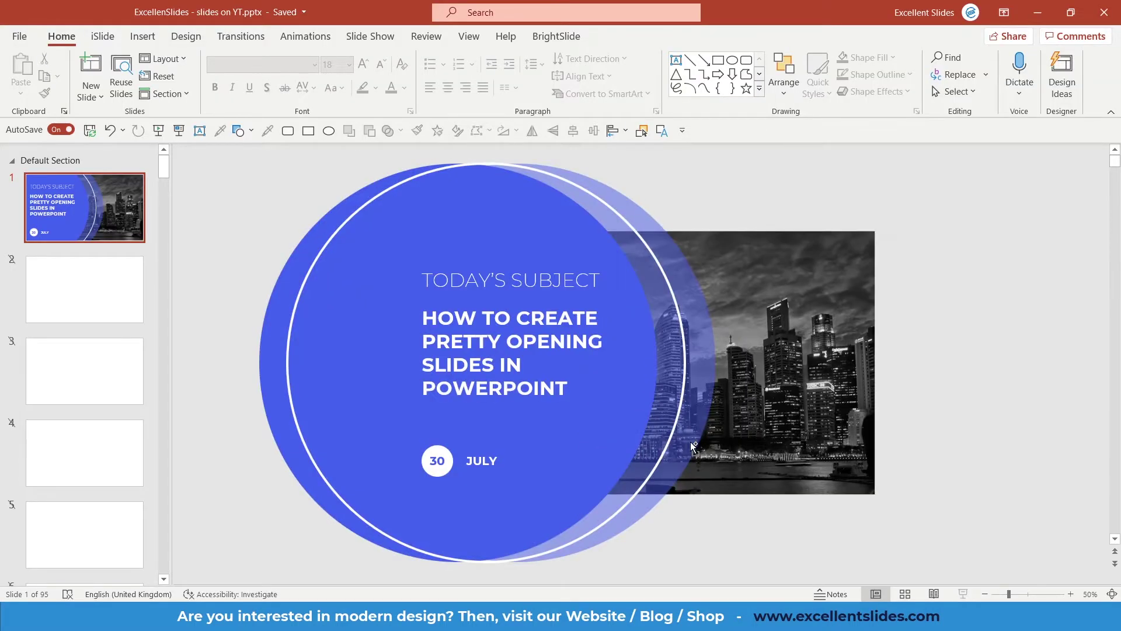
# Add a new slide after slide 1, switch it to the Blank layout, then return to slide 1.
pyautogui.rightClick(113, 259)
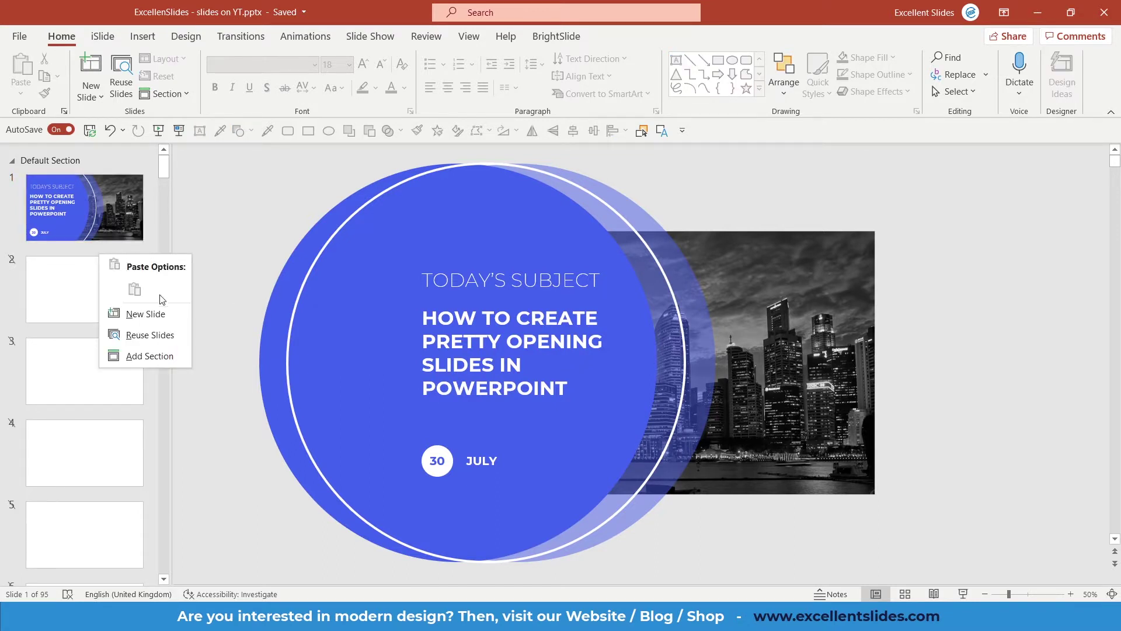
pyautogui.click(146, 313)
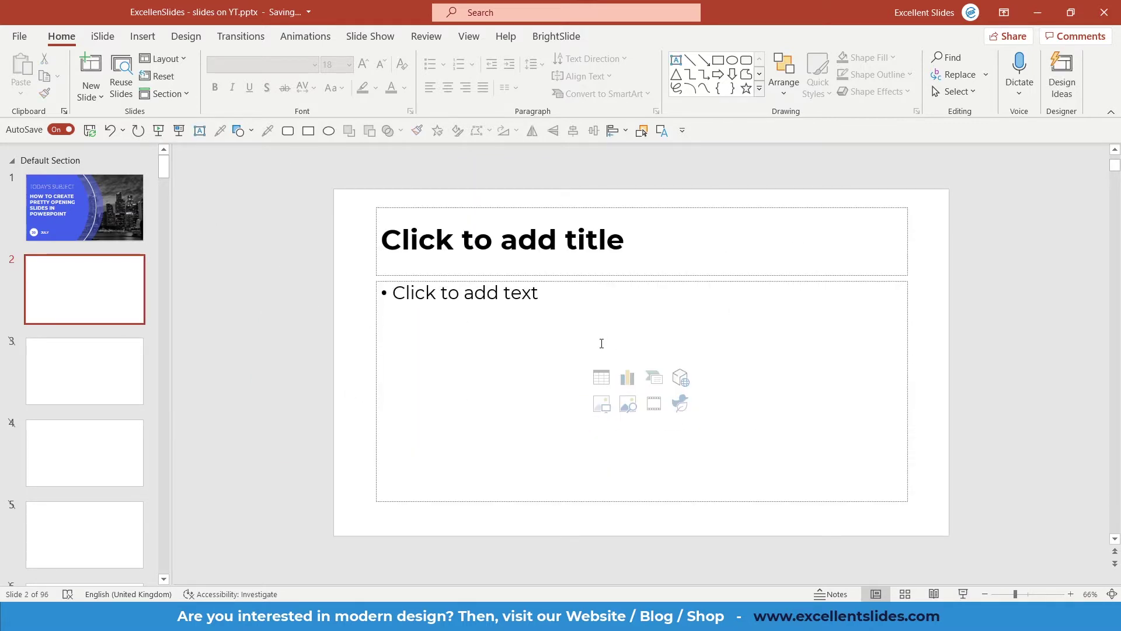
pyautogui.rightClick(280, 313)
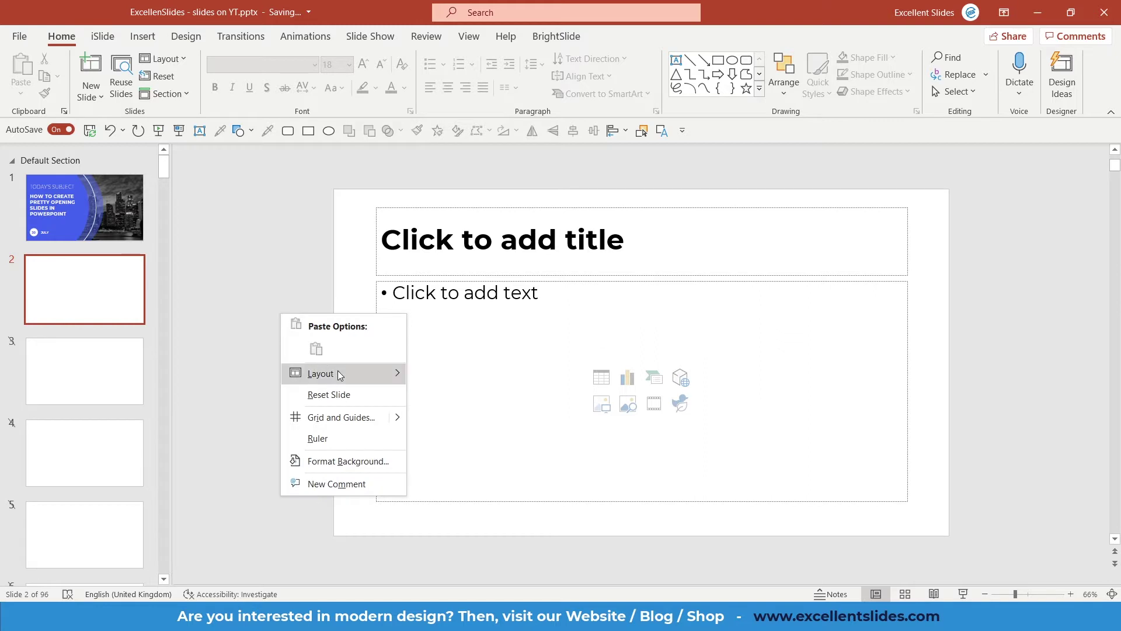
pyautogui.moveTo(336, 374)
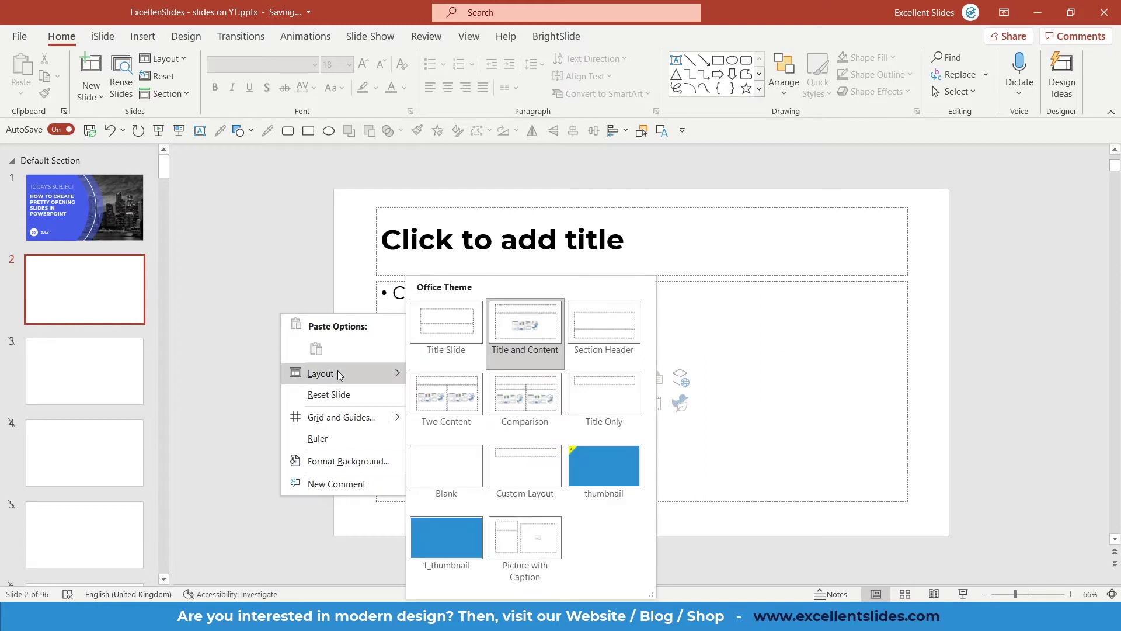
pyautogui.click(445, 480)
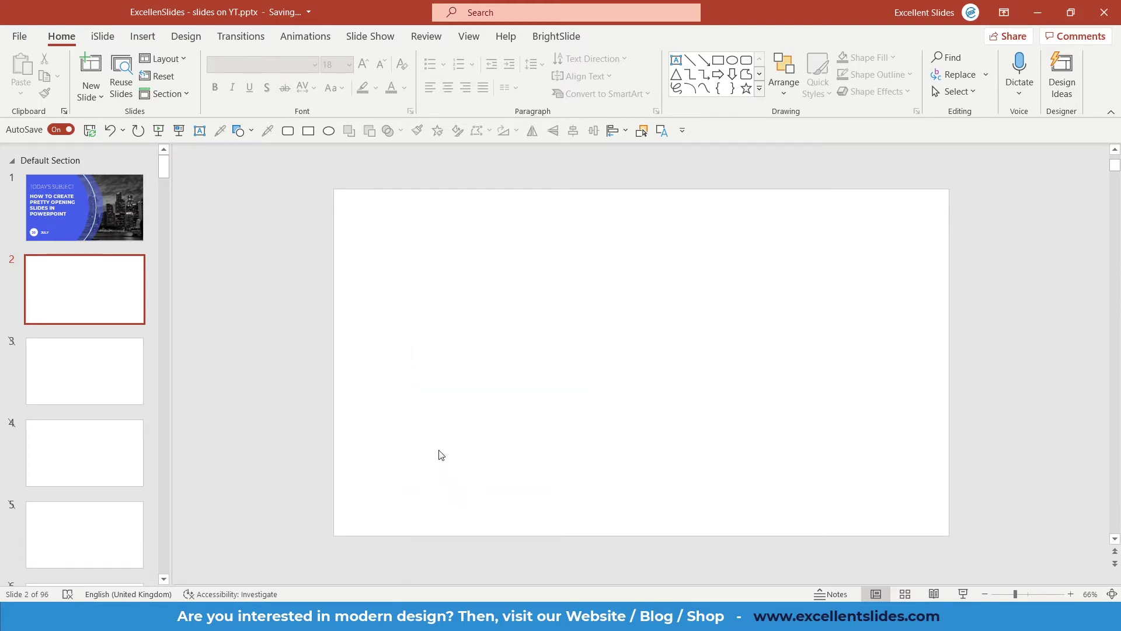
pyautogui.click(80, 216)
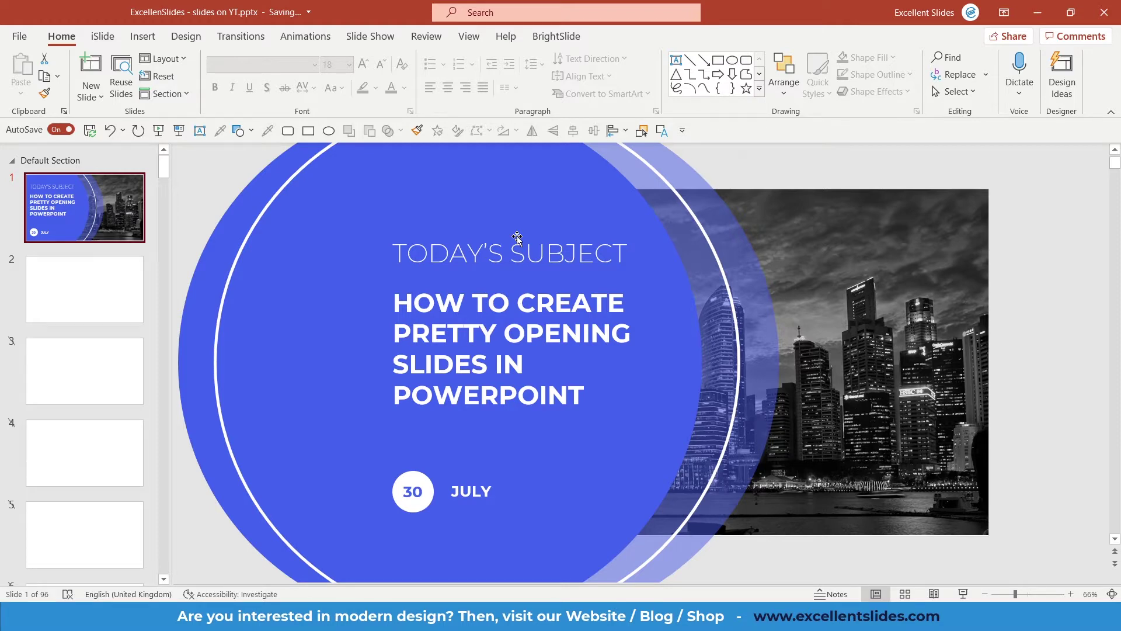
pyautogui.scroll(-2, 517, 237)
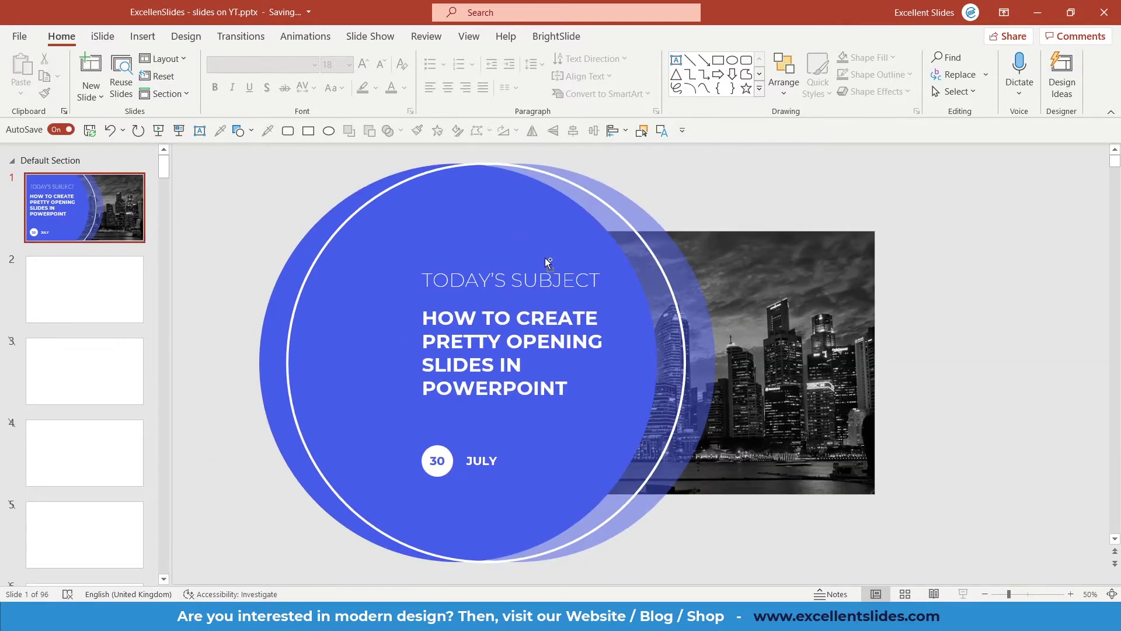
pyautogui.scroll(2, 548, 263)
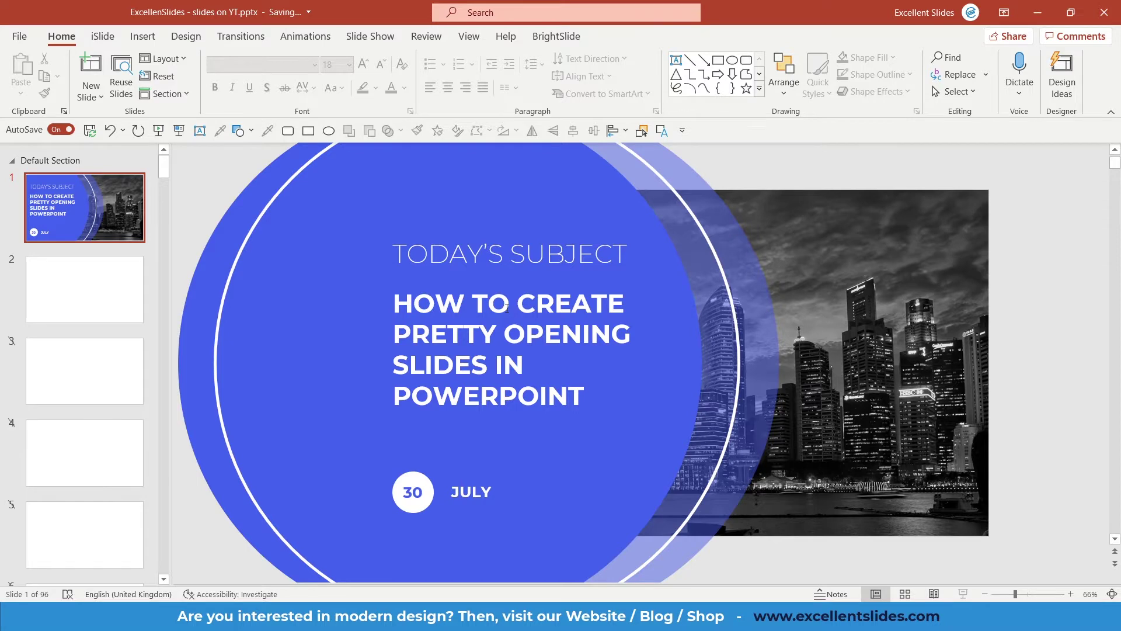
pyautogui.keyDown('ctrl'); pyautogui.scroll(-4, 507, 308); pyautogui.keyUp('ctrl')
pyautogui.keyDown('ctrl'); pyautogui.scroll(2, 667, 260); pyautogui.keyUp('ctrl')
pyautogui.keyDown('ctrl'); pyautogui.scroll(2, 632, 316); pyautogui.keyUp('ctrl')
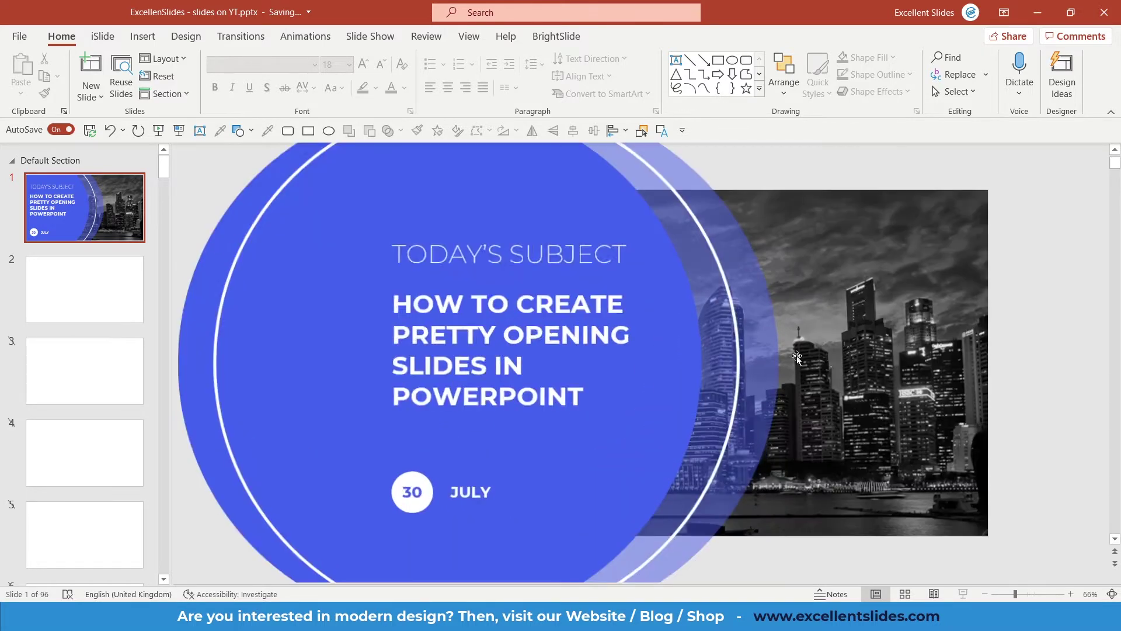
pyautogui.click(42, 287)
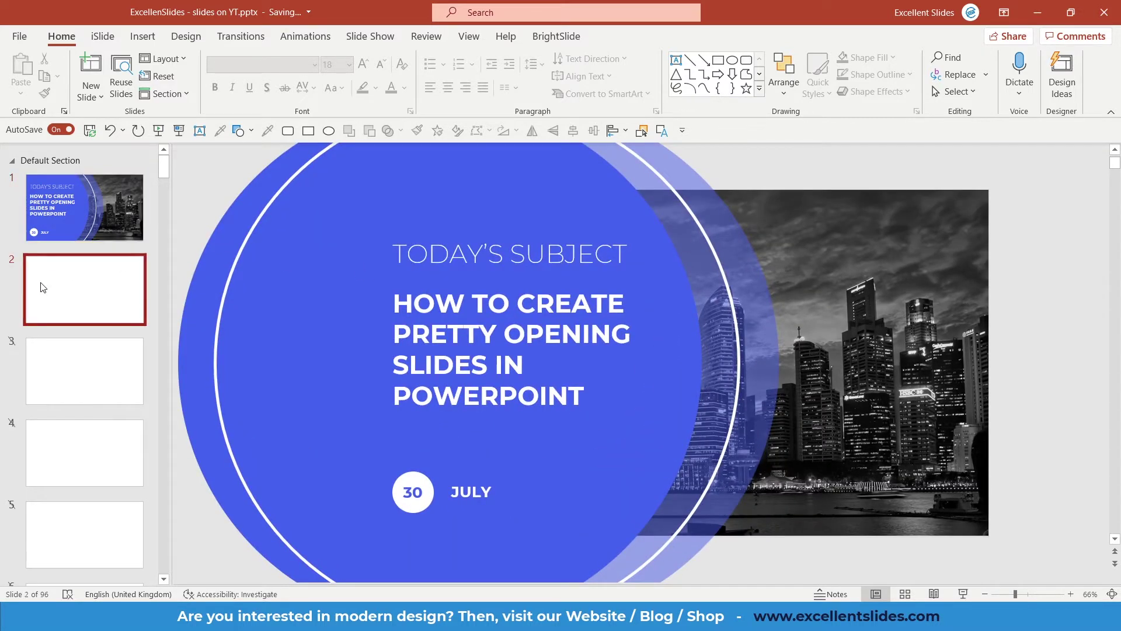
pyautogui.click(65, 219)
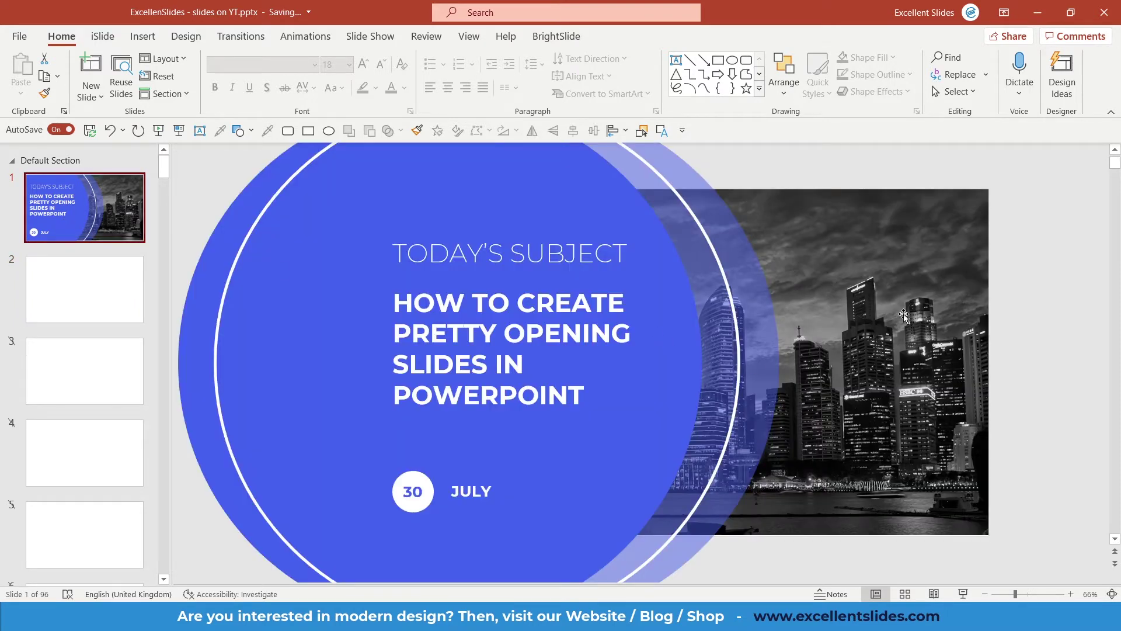
pyautogui.click(879, 276)
# Paste the copied grayscale skyline photo onto slide 2 so it fills the whole slide.
pyautogui.scroll(-3, 876, 278)
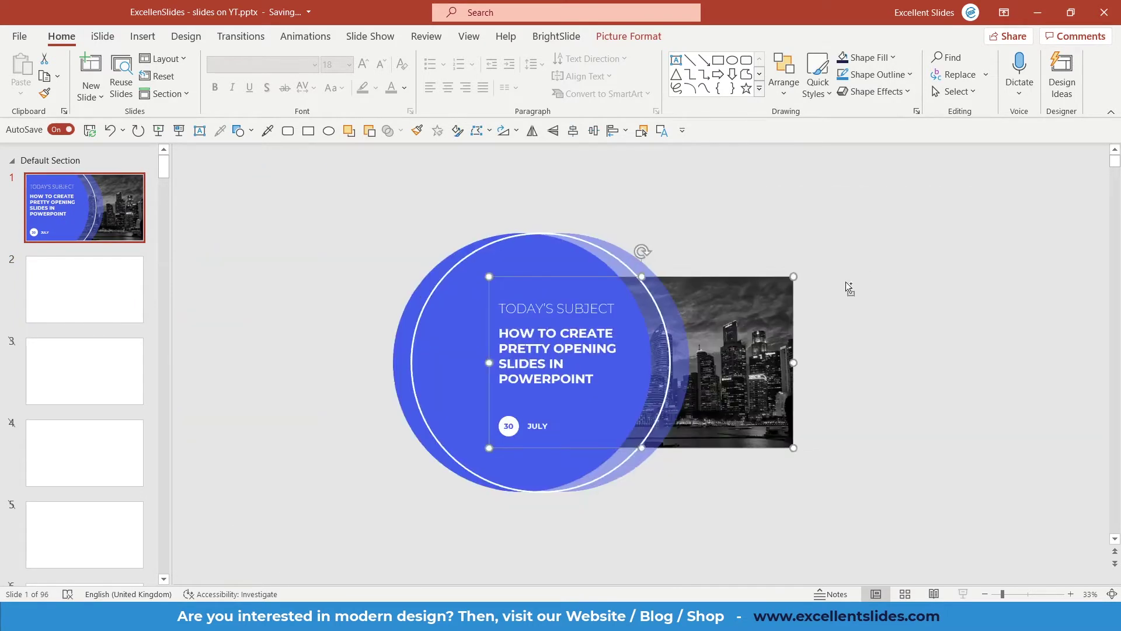
pyautogui.scroll(4, 848, 286)
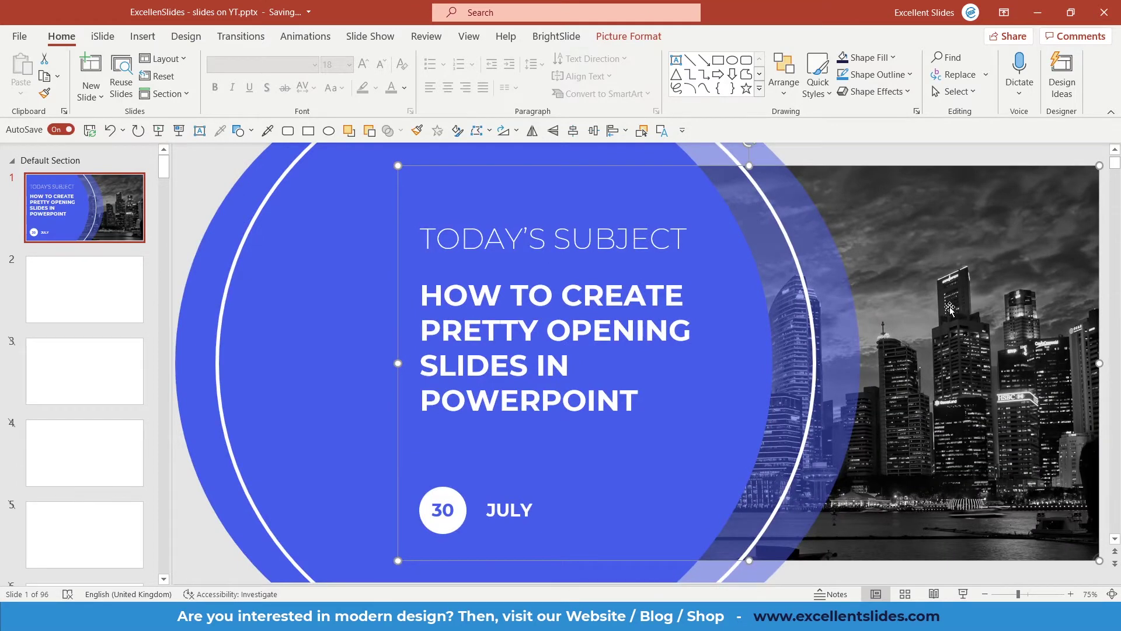
pyautogui.scroll(3, 950, 307)
pyautogui.scroll(-5, 820, 318)
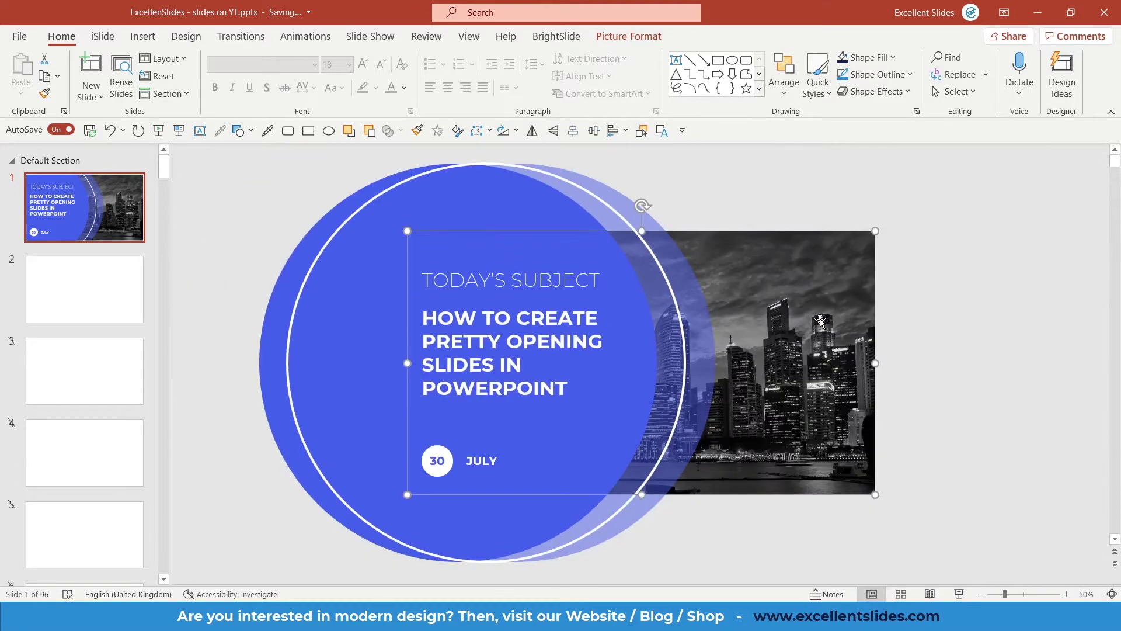
pyautogui.click(57, 299)
pyautogui.hotkey('ctrl', 'v')
pyautogui.scroll(2, 649, 357)
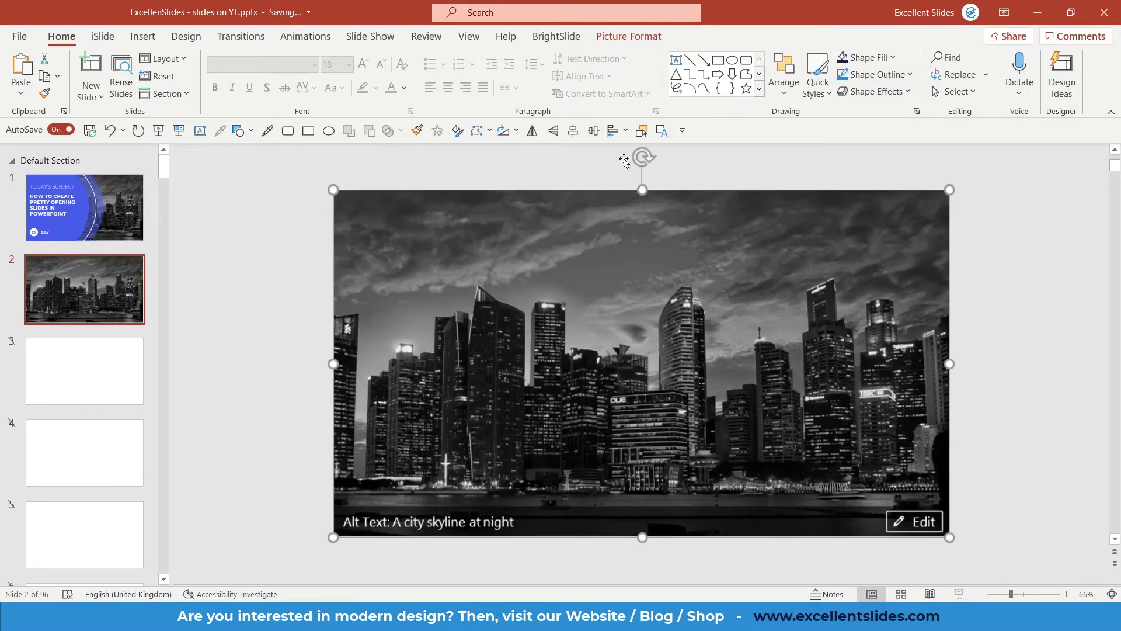
pyautogui.click(633, 40)
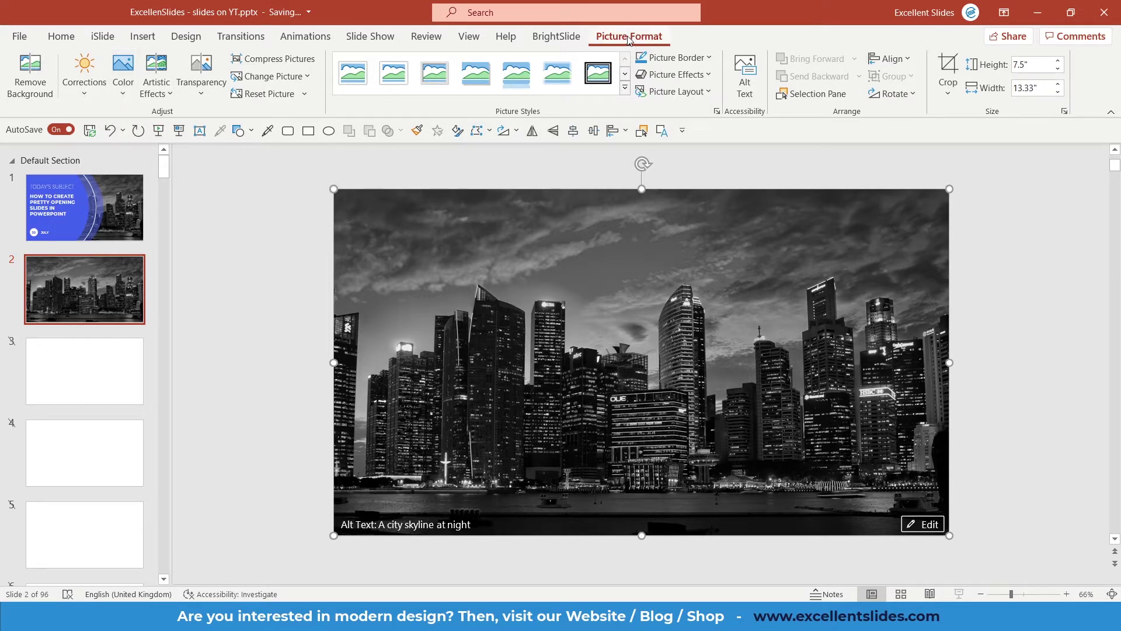
# Set the skyline photo's saturation to 0% after briefly trying 100%, then return to slide 1.
pyautogui.click(120, 99)
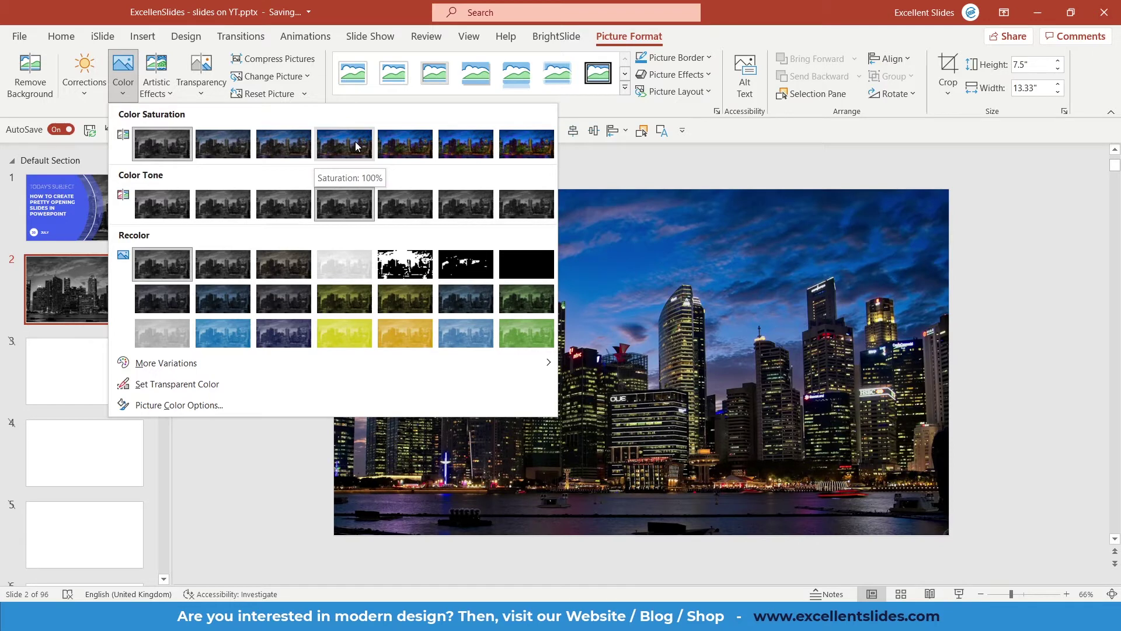
pyautogui.click(355, 142)
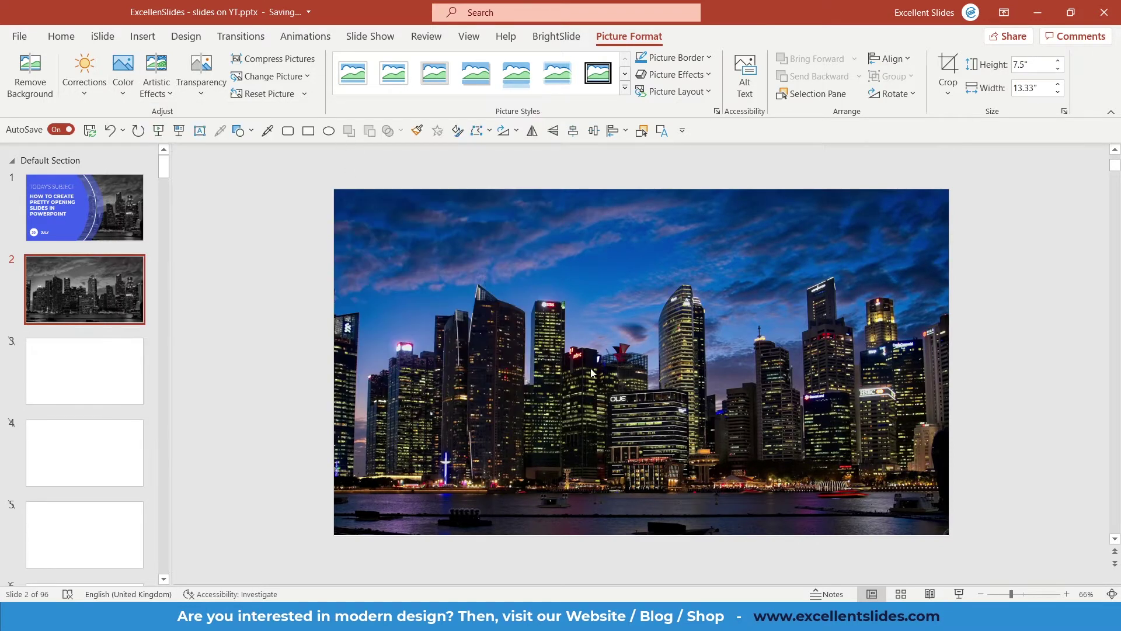
pyautogui.click(574, 328)
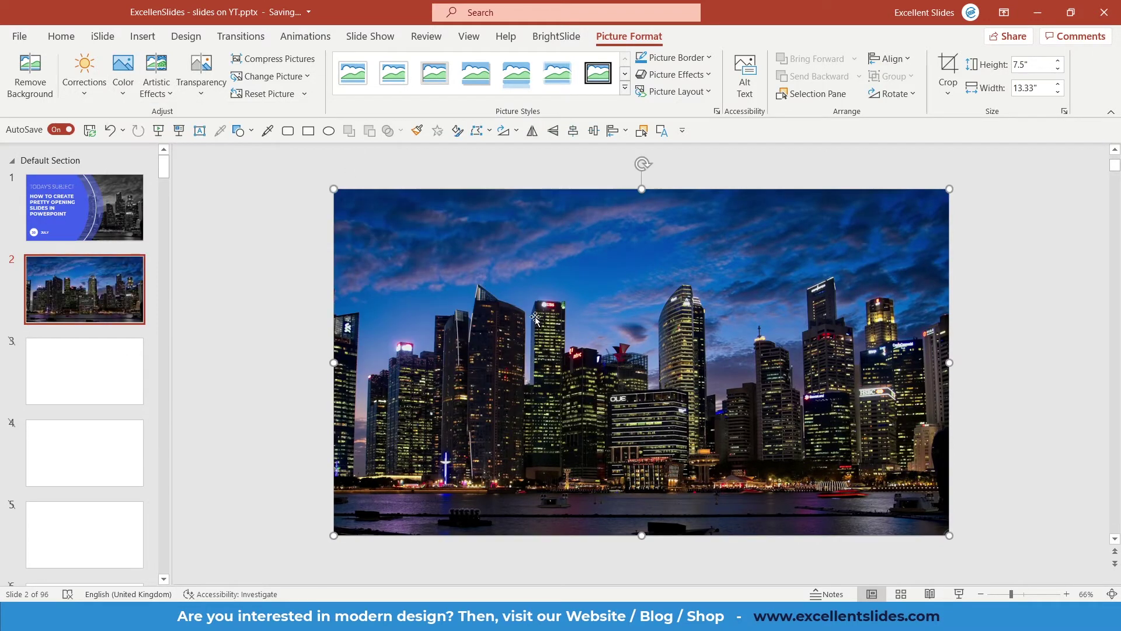
pyautogui.click(117, 101)
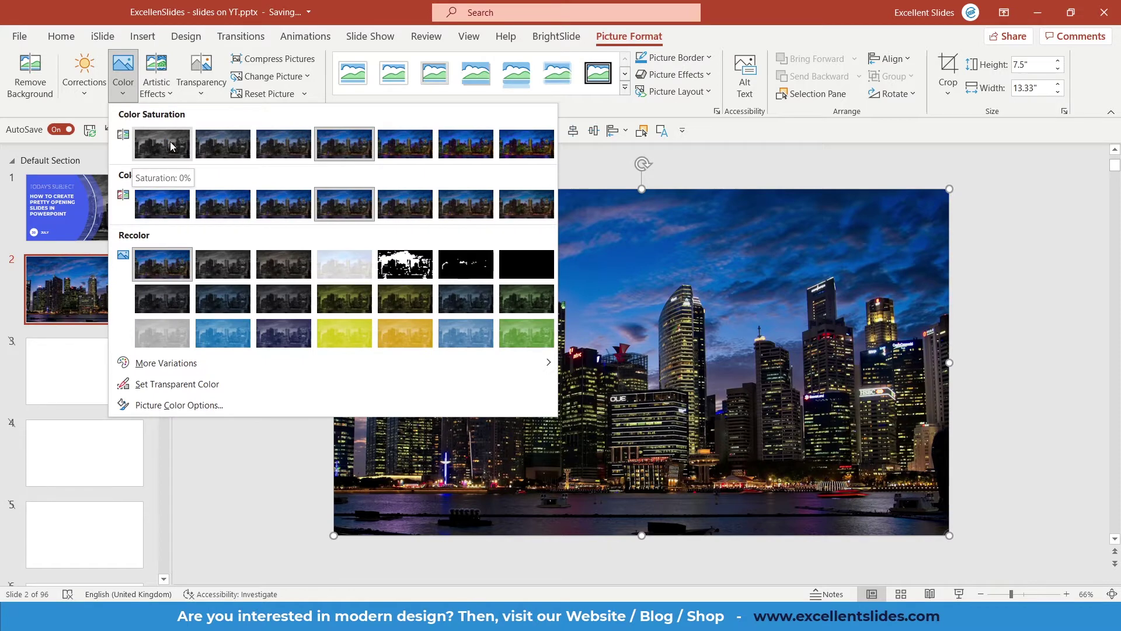
pyautogui.click(170, 146)
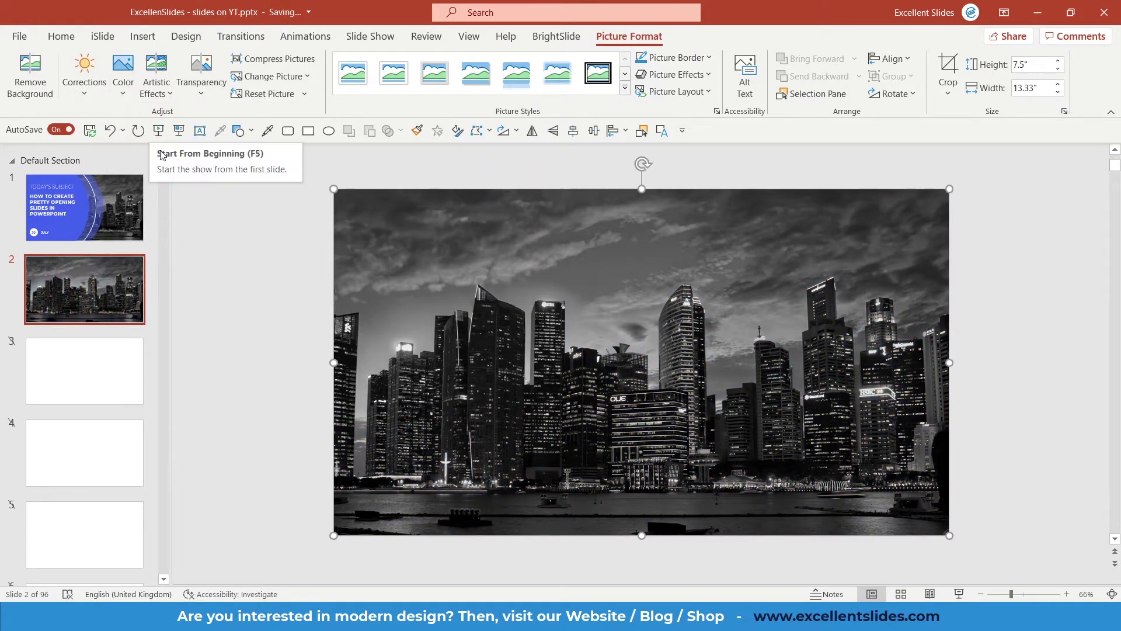
pyautogui.click(85, 207)
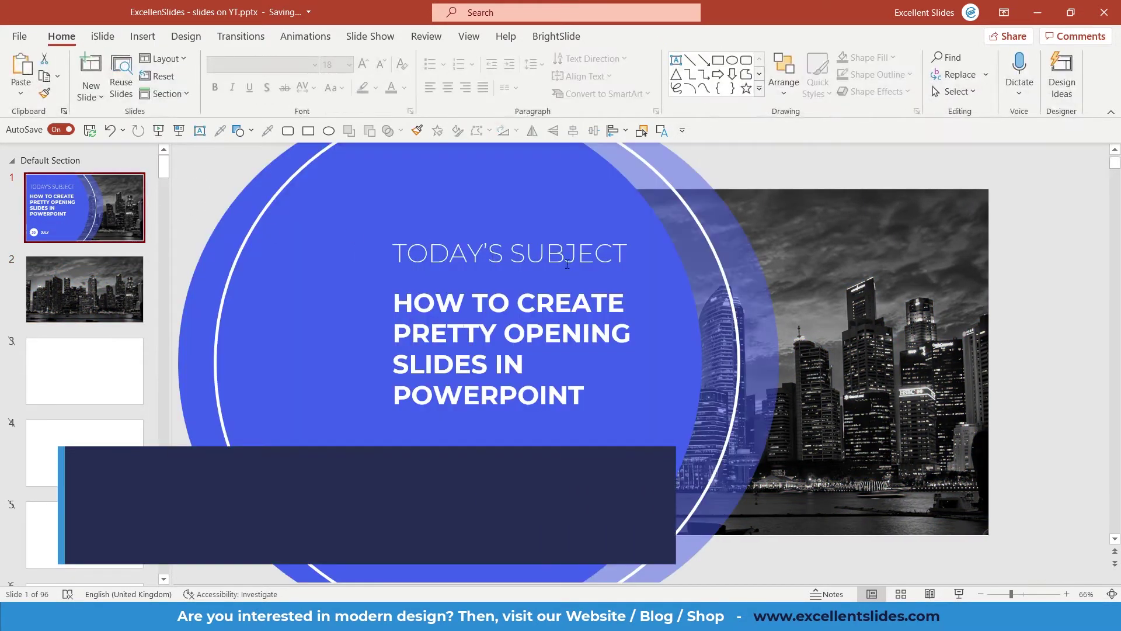
# Preview slide 1 as a full-screen slide show with F5, exit, and move to slide 2.
pyautogui.scroll(-4, 511, 318)
pyautogui.scroll(3, 511, 317)
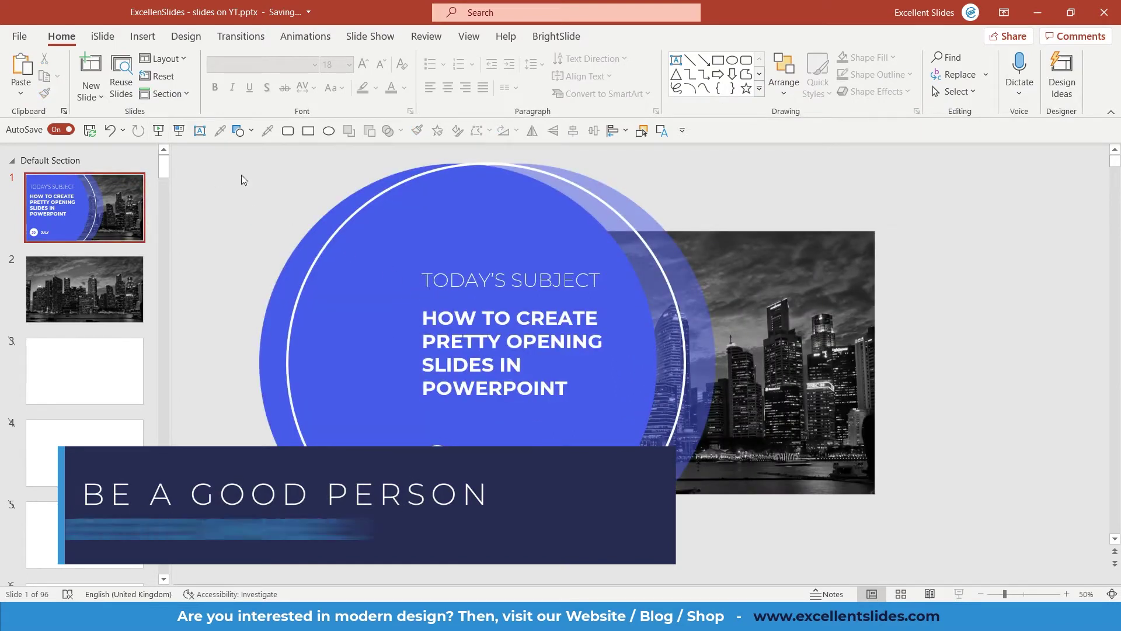
pyautogui.click(336, 282)
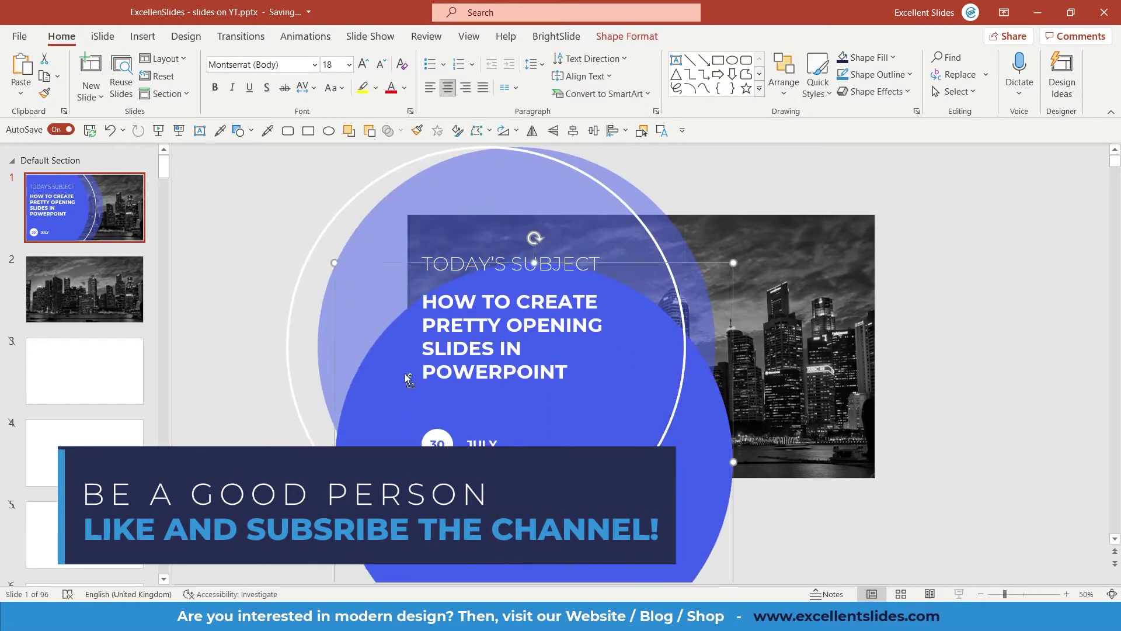
pyautogui.press('F5')
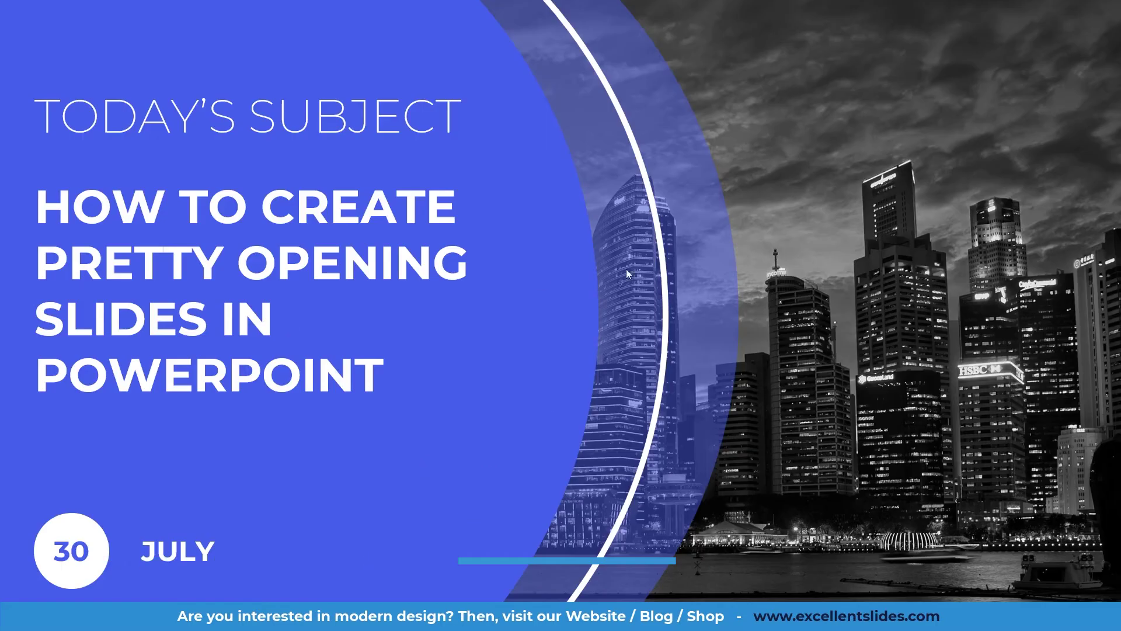
pyautogui.press('Escape')
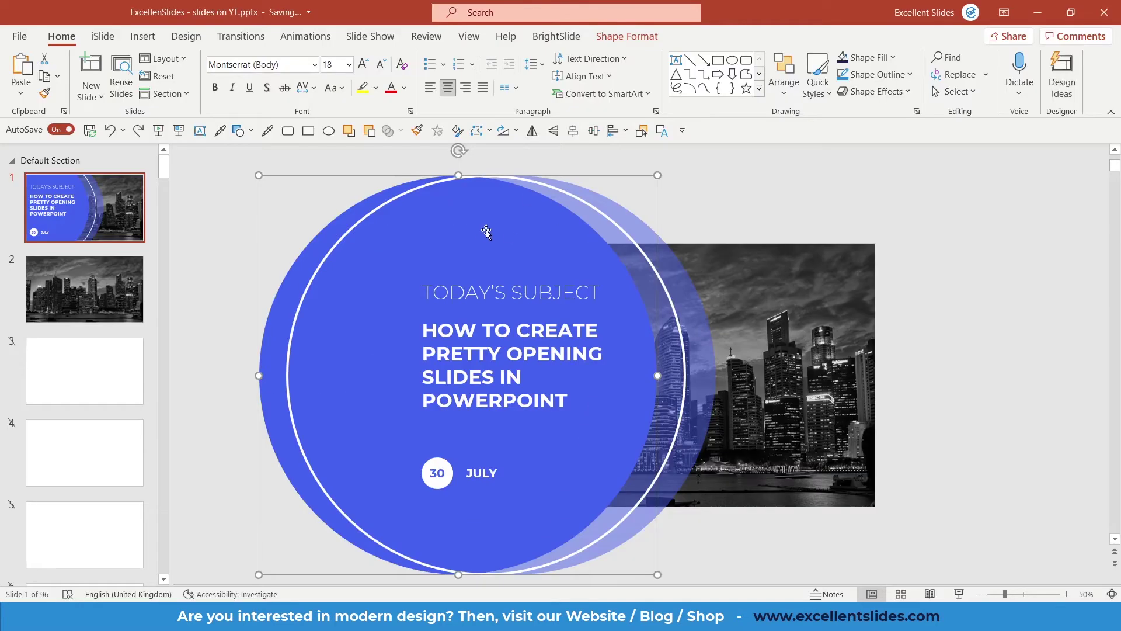
pyautogui.press('pagedown')
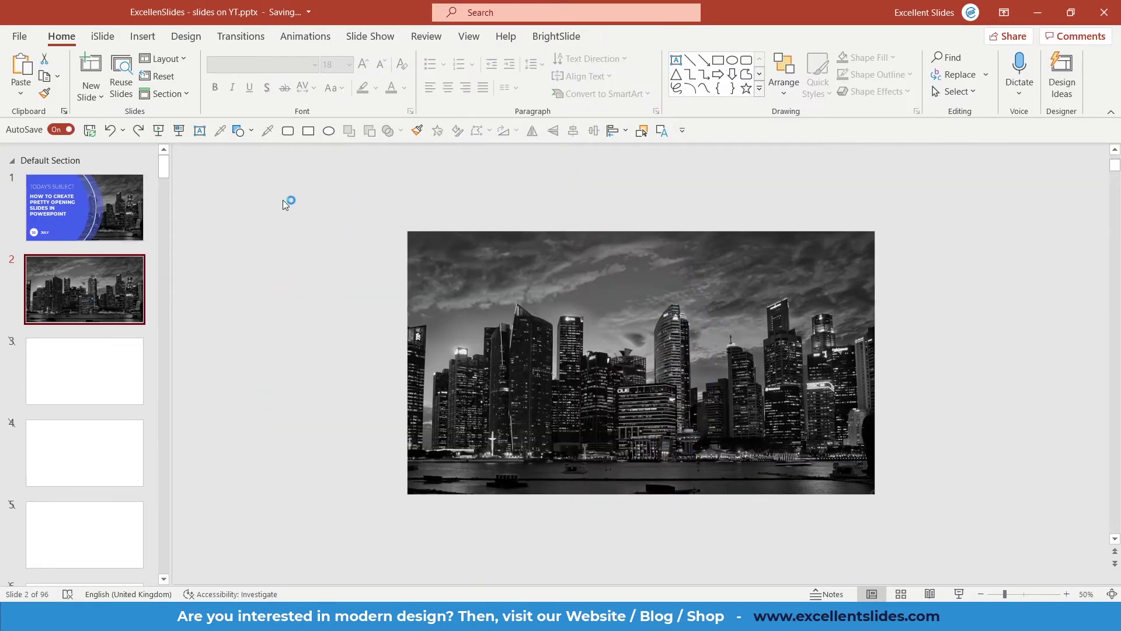
# Draw a large oval circle over the skyline photo on slide 2.
pyautogui.click(143, 36)
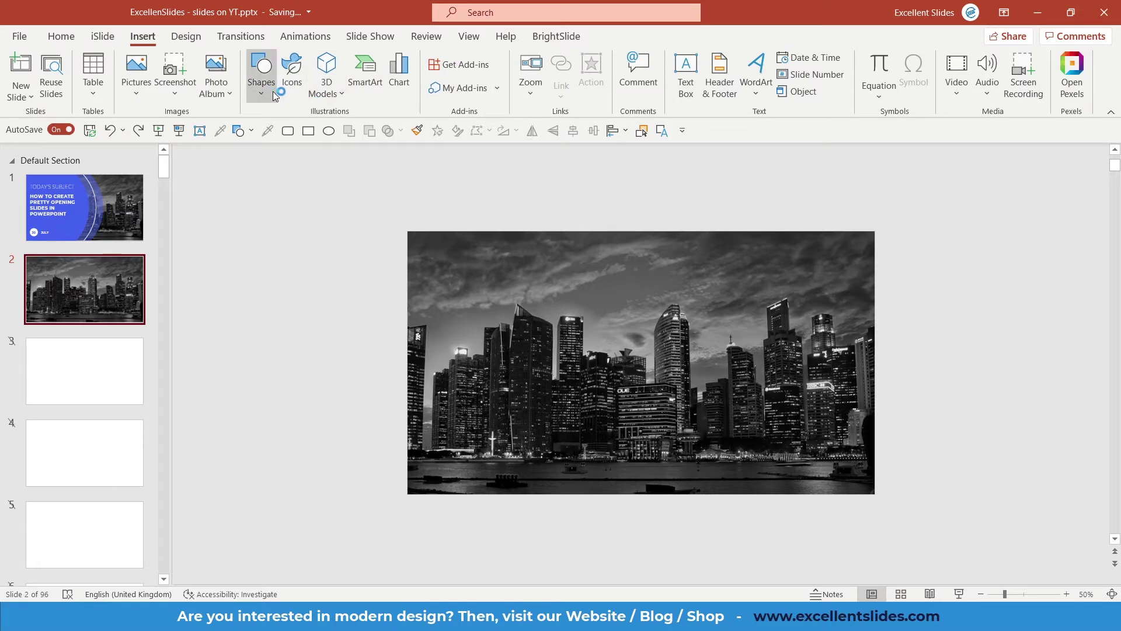
pyautogui.click(263, 79)
pyautogui.click(311, 133)
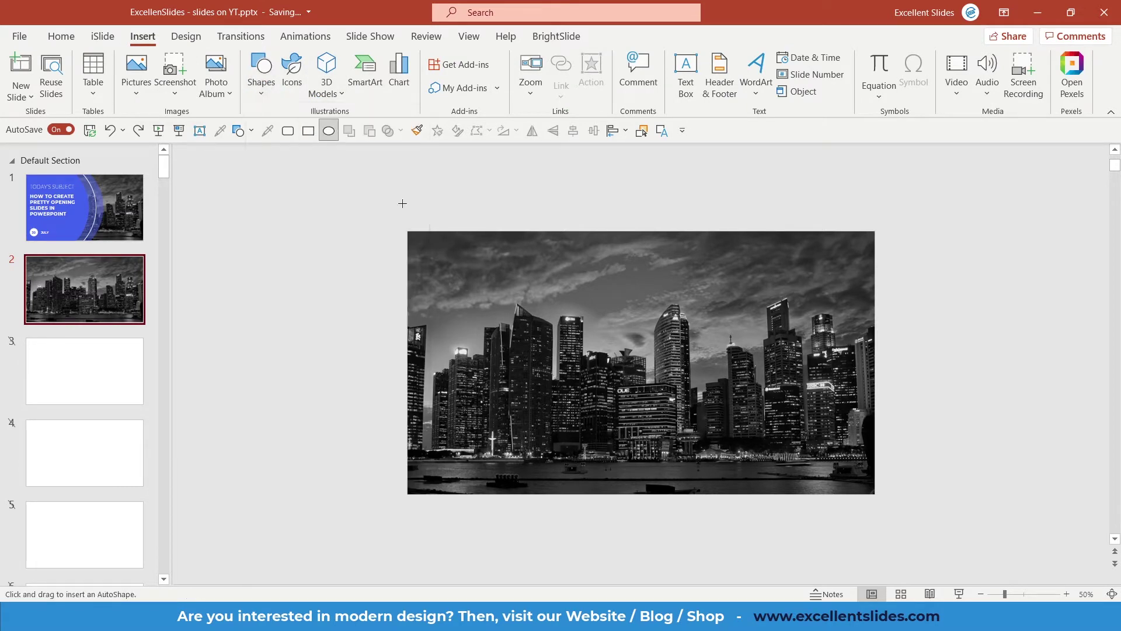
pyautogui.moveTo(380, 197); pyautogui.dragTo(848, 530)
# Move the circle left, centre it vertically with Align Middle, and nudge it further left.
pyautogui.scroll(-5, 682, 444)
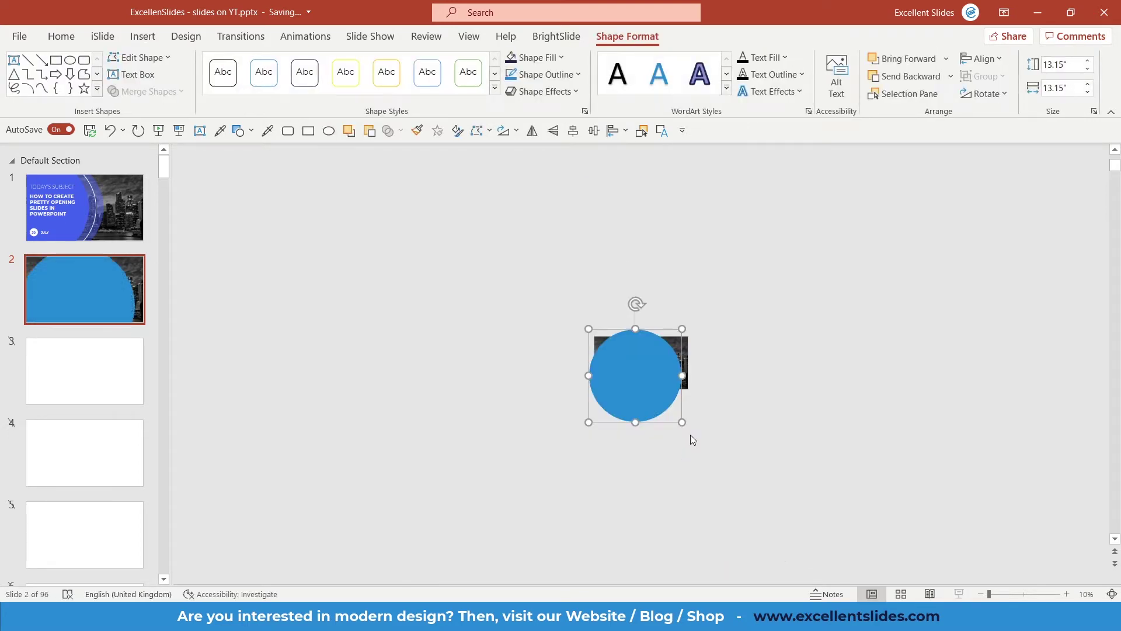
pyautogui.scroll(5, 691, 435)
pyautogui.moveTo(600, 370); pyautogui.dragTo(551, 406)
pyautogui.scroll(-4, 553, 391)
pyautogui.scroll(3, 584, 395)
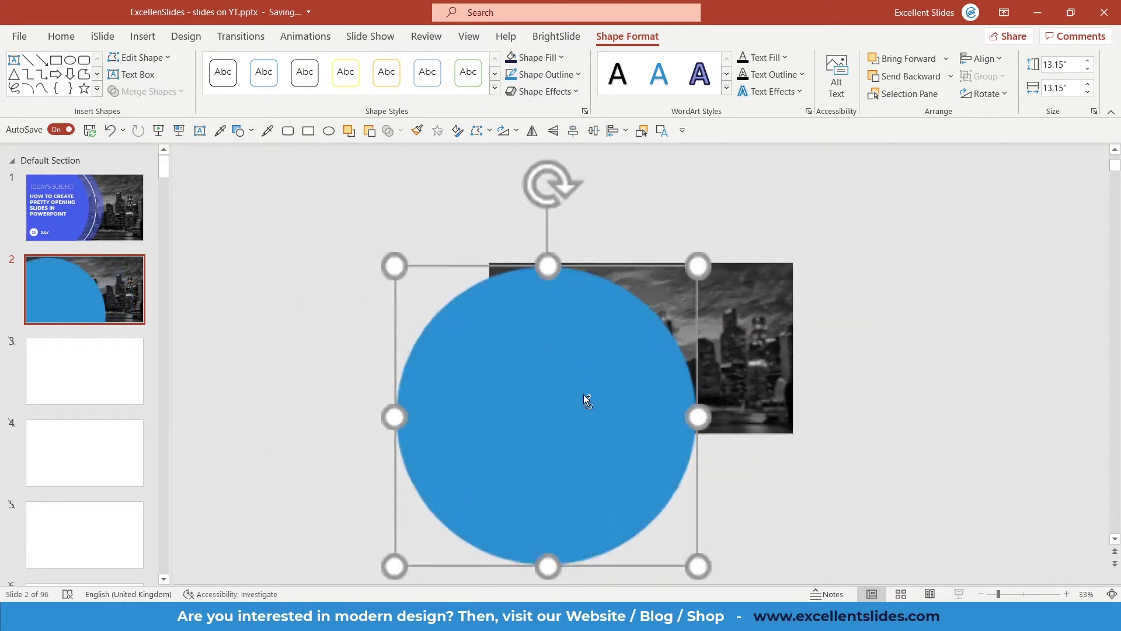
pyautogui.scroll(2, 551, 377)
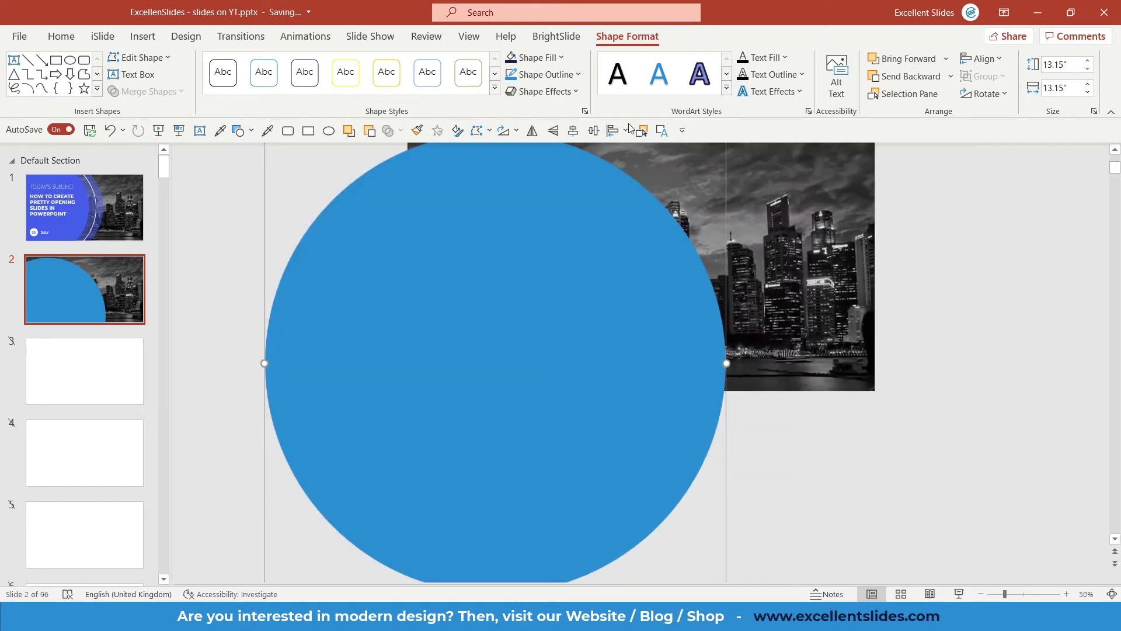
pyautogui.click(984, 58)
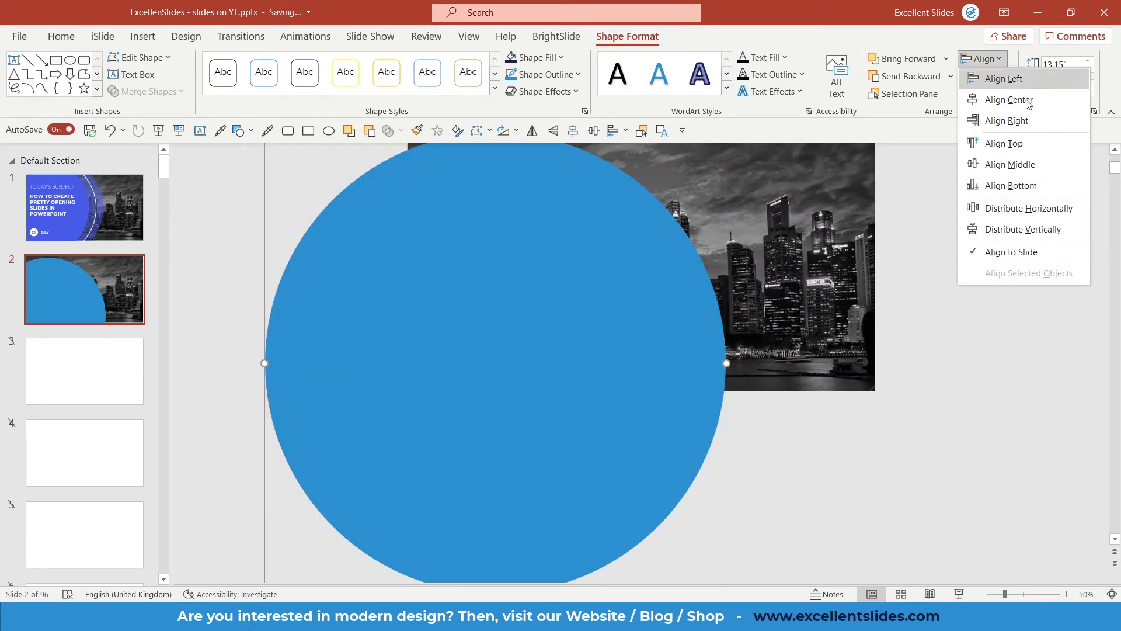
pyautogui.click(1032, 166)
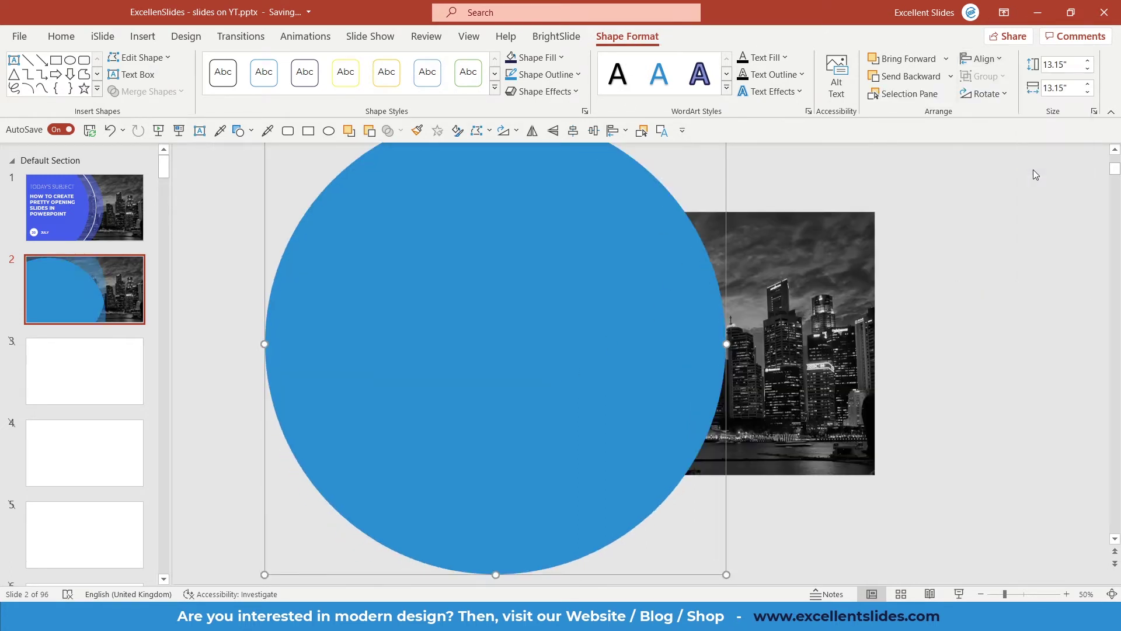
pyautogui.scroll(-3, 812, 268)
pyautogui.scroll(1, 812, 268)
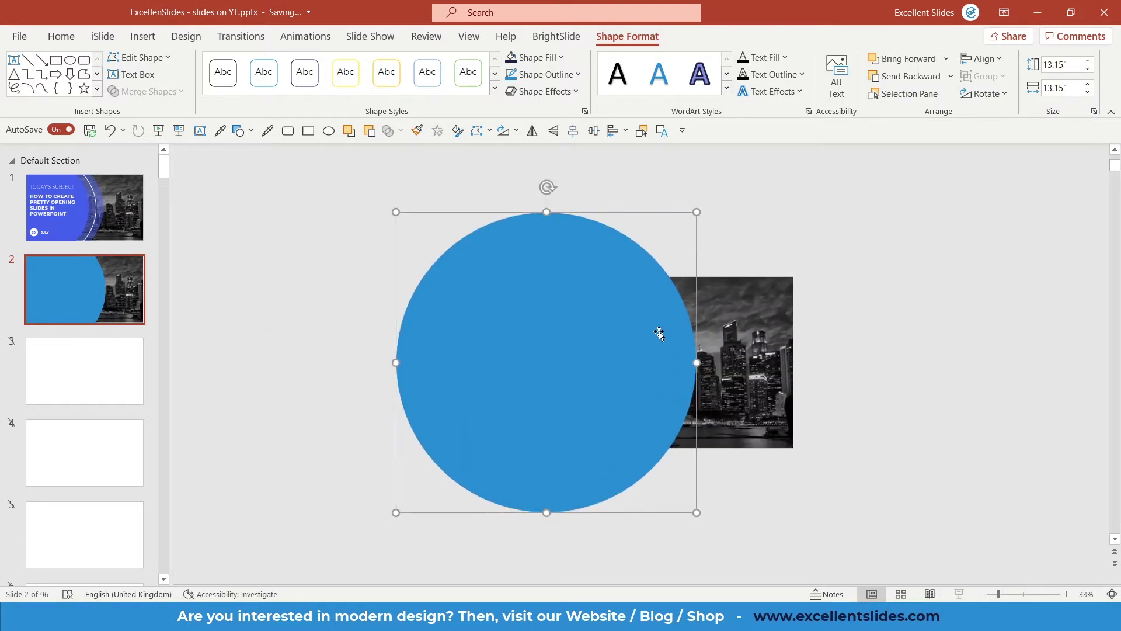
pyautogui.scroll(3, 659, 332)
pyautogui.moveTo(695, 333); pyautogui.dragTo(640, 309)
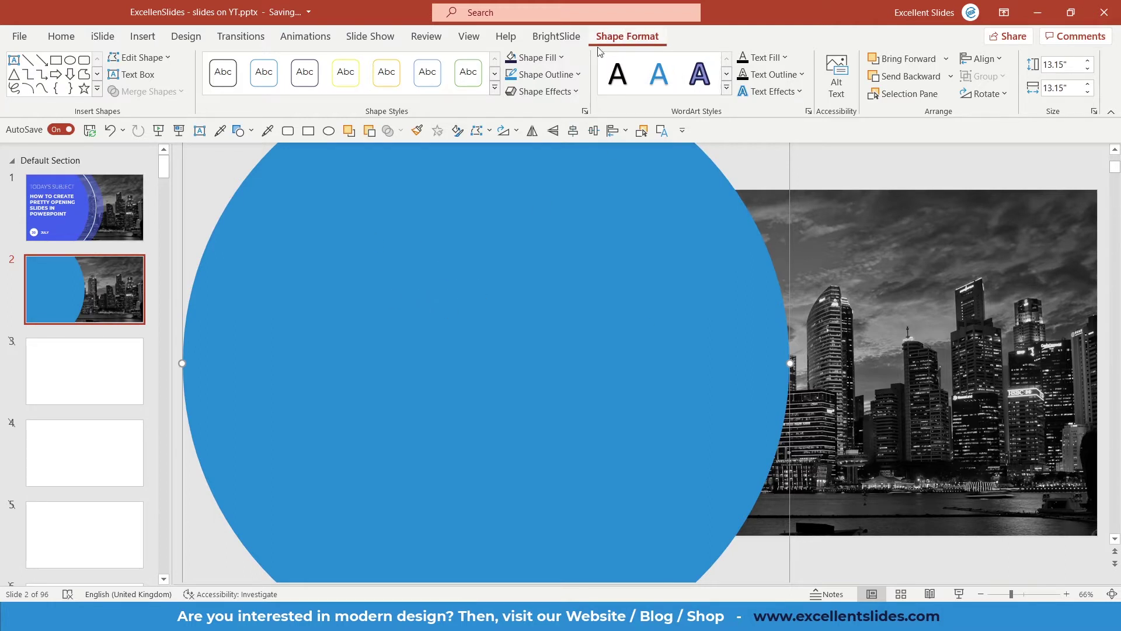
# Fill the circle with the recent royal blue, compare with slide 1's slide show, then reselect it.
pyautogui.click(550, 60)
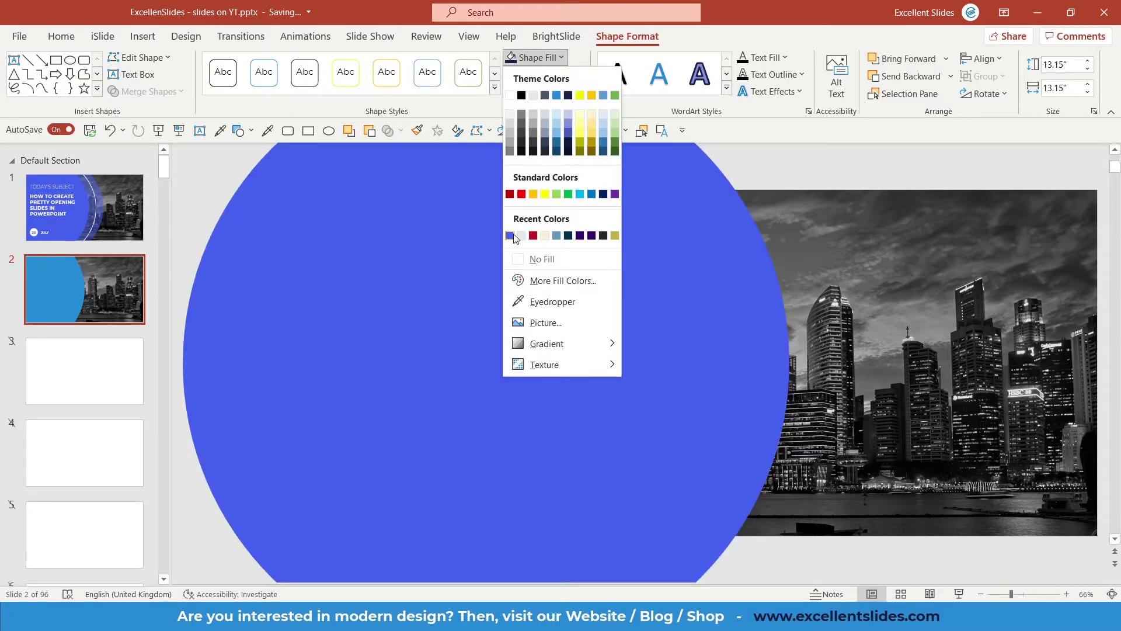
pyautogui.click(511, 236)
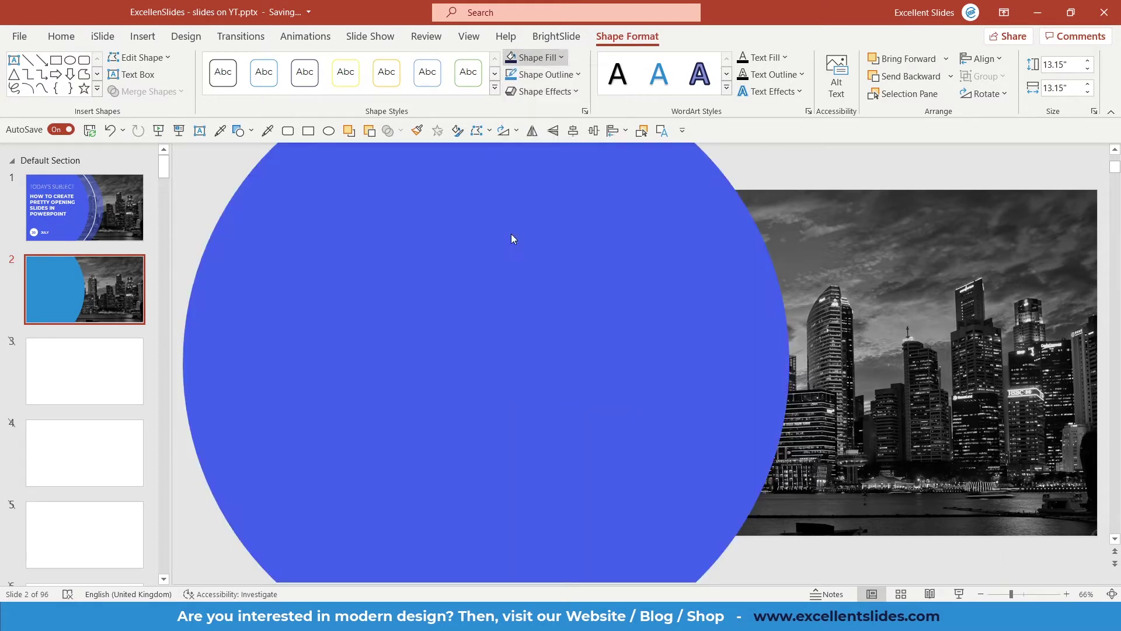
pyautogui.click(67, 231)
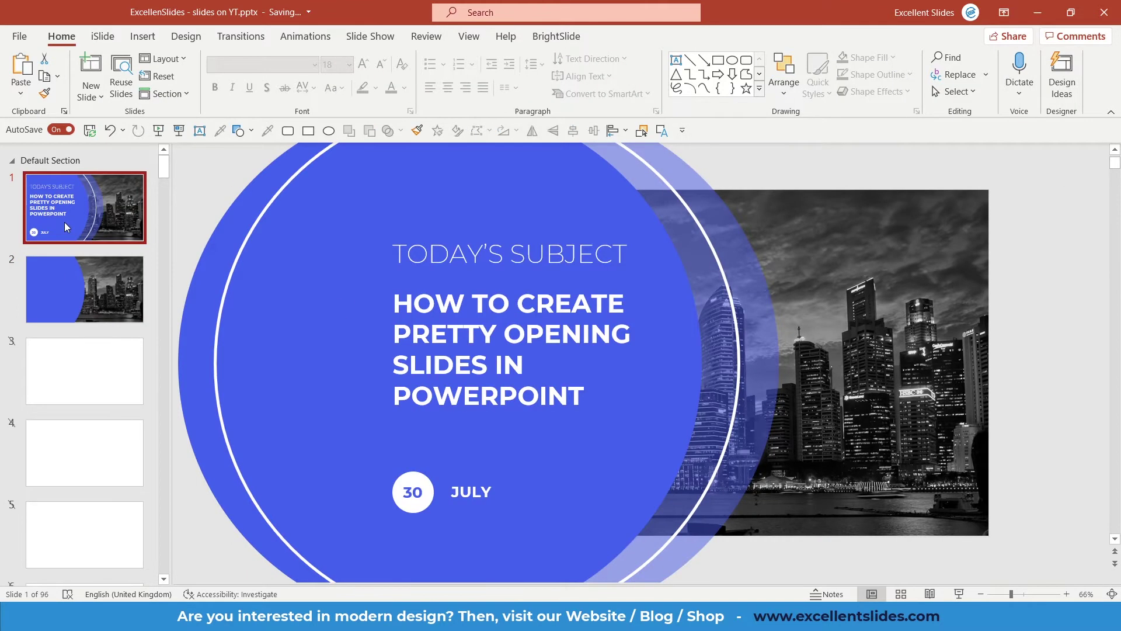
pyautogui.scroll(-2, 446, 300)
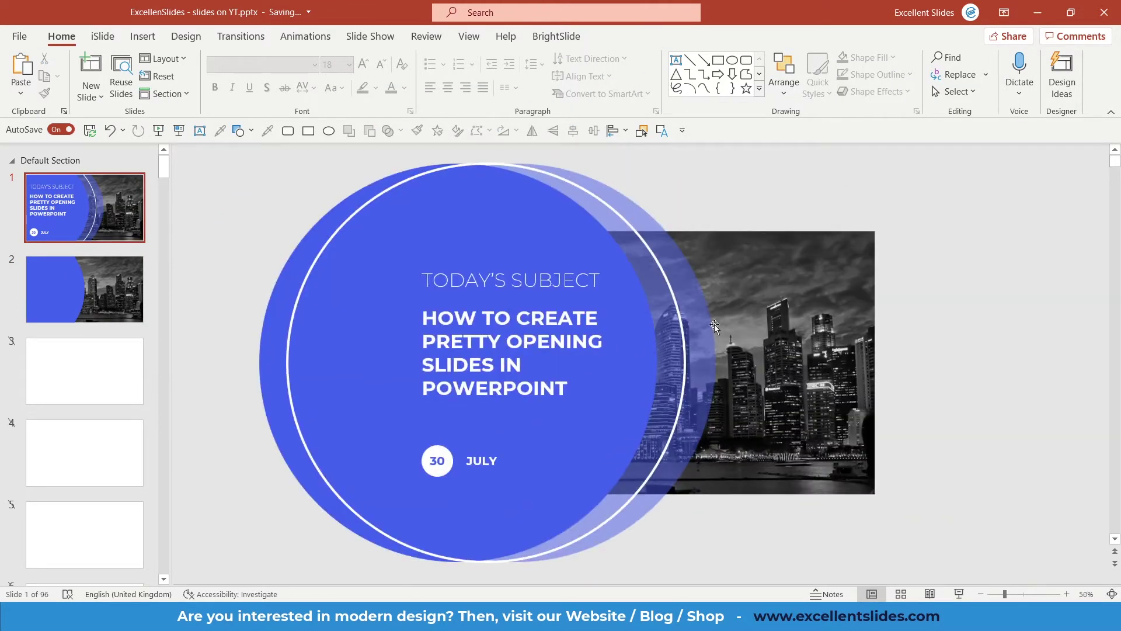
pyautogui.click(700, 303)
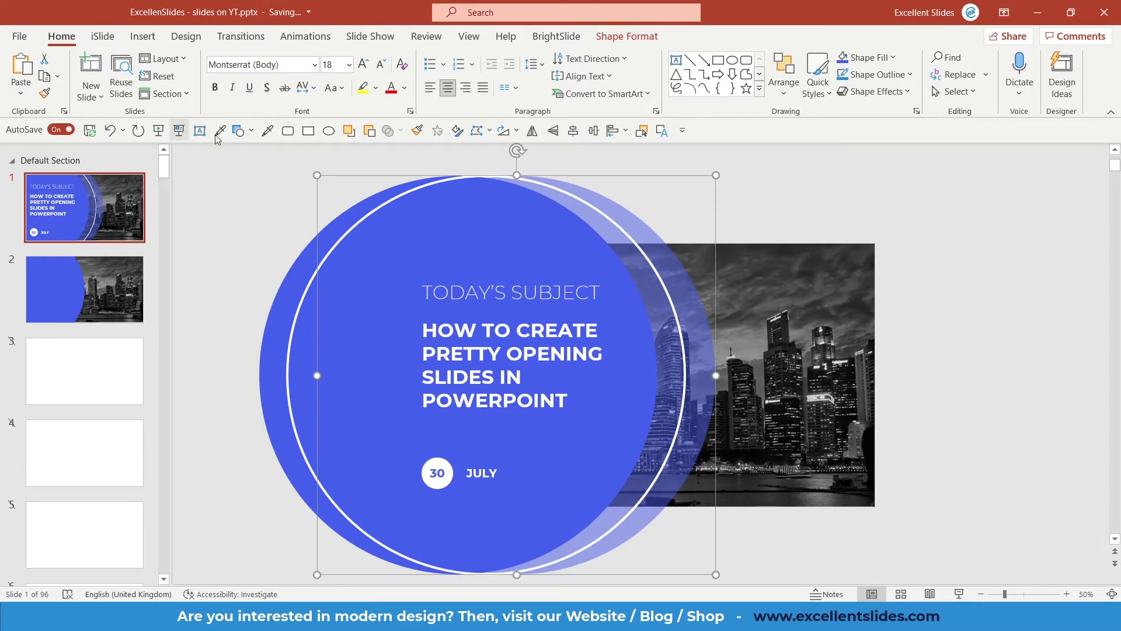
pyautogui.press('F5')
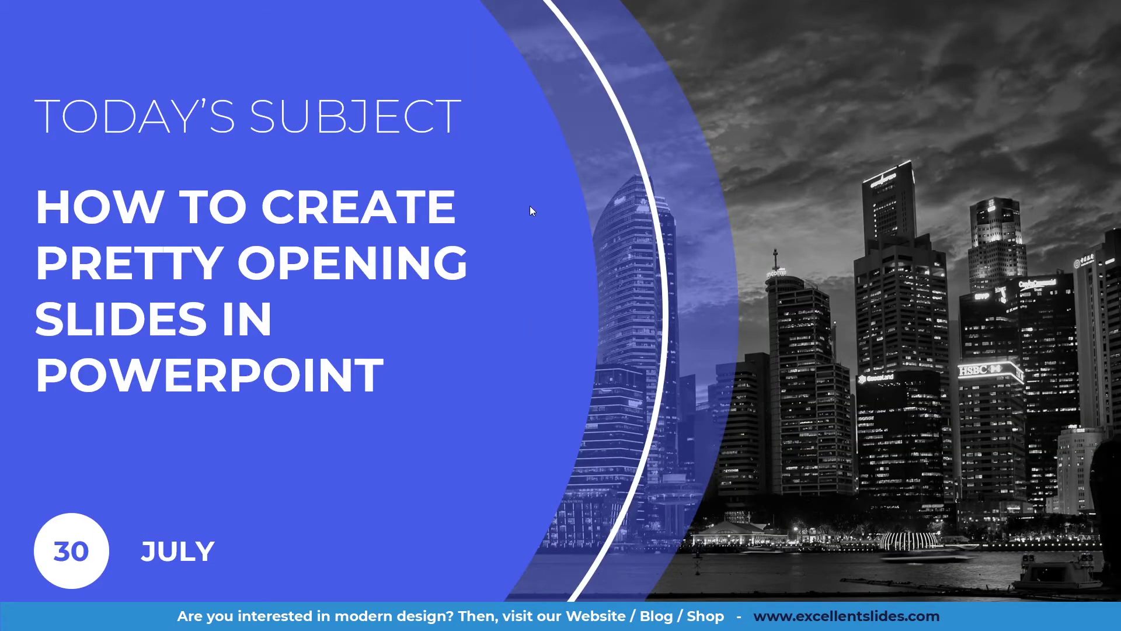
pyautogui.press('Escape')
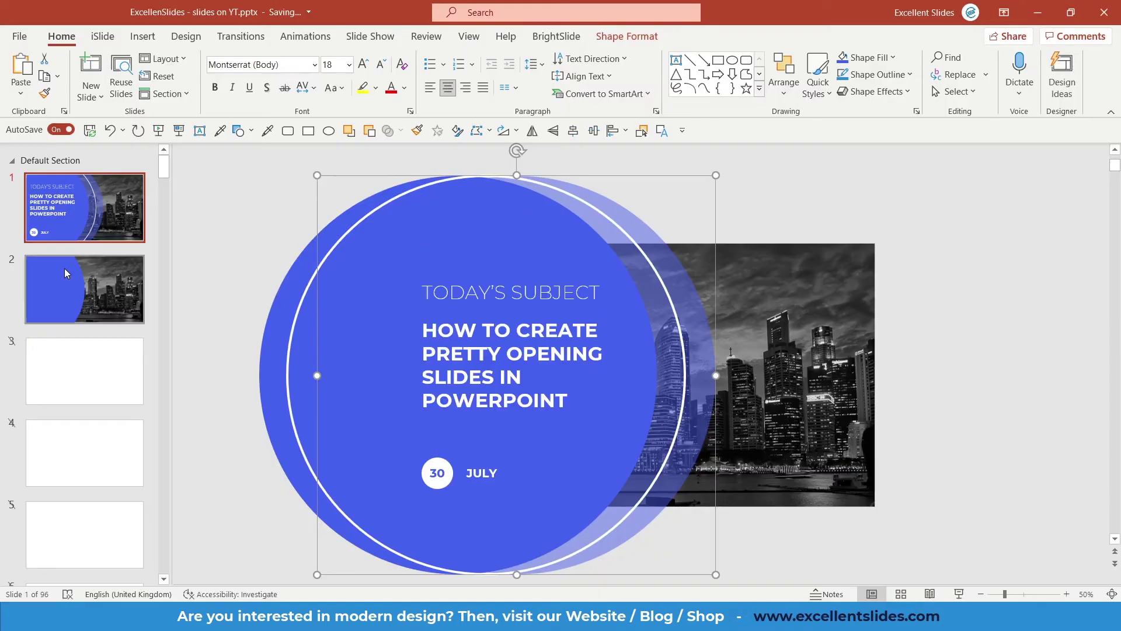
pyautogui.click(64, 268)
pyautogui.click(461, 326)
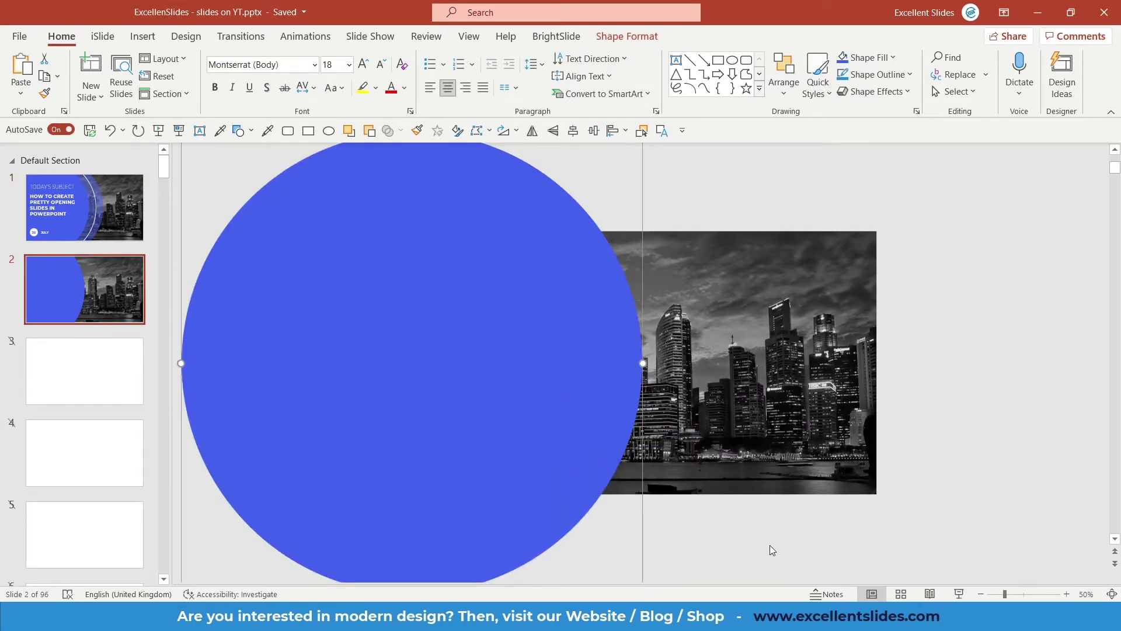
# Duplicate the blue circle with Ctrl+D and move the copy right to overlap the first.
pyautogui.click(735, 512)
pyautogui.press('Tab')
pyautogui.hotkey('ctrl', 'd')
pyautogui.moveTo(187, 309); pyautogui.dragTo(545, 310)
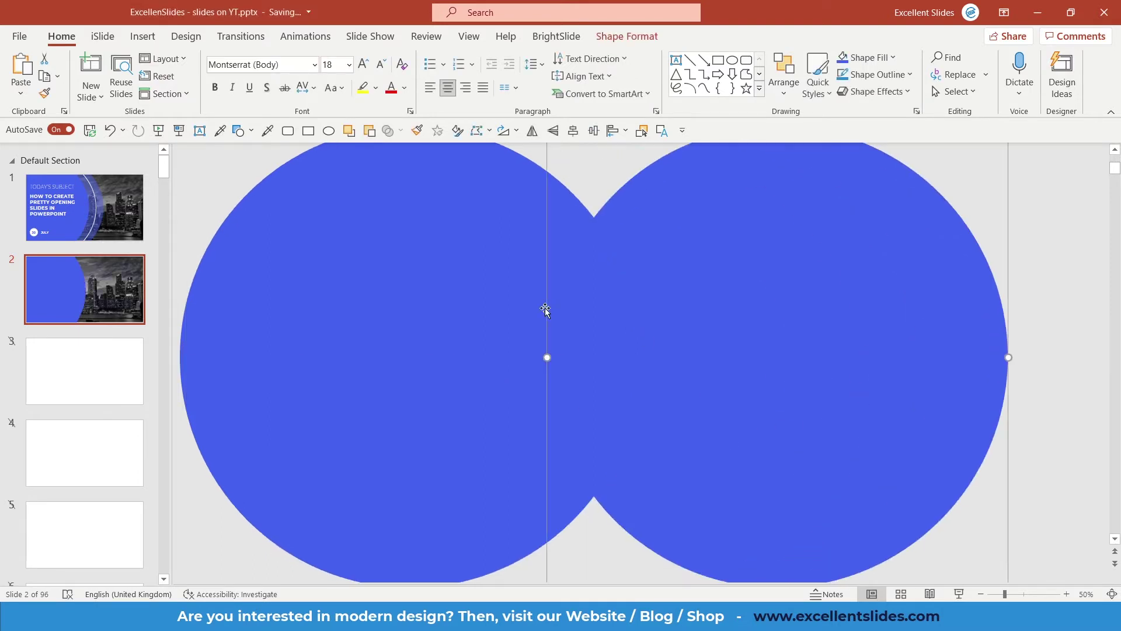
# Move the copy over the photo and give it 30% transparency in the Format Shape pane.
pyautogui.click(457, 135)
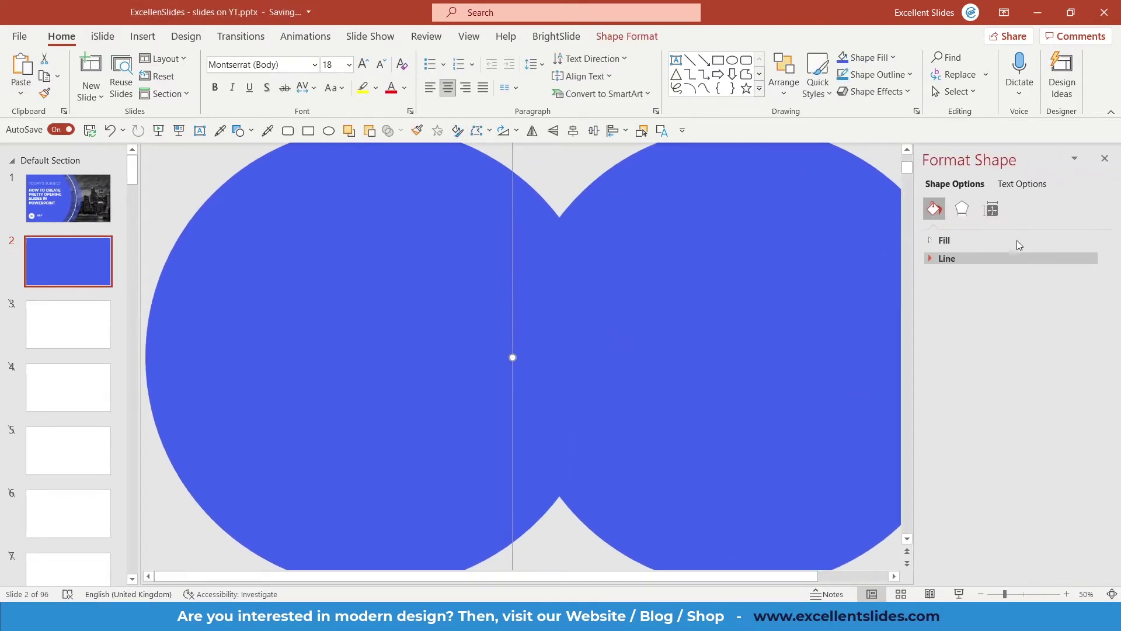
pyautogui.click(958, 239)
pyautogui.moveTo(758, 286); pyautogui.dragTo(552, 266)
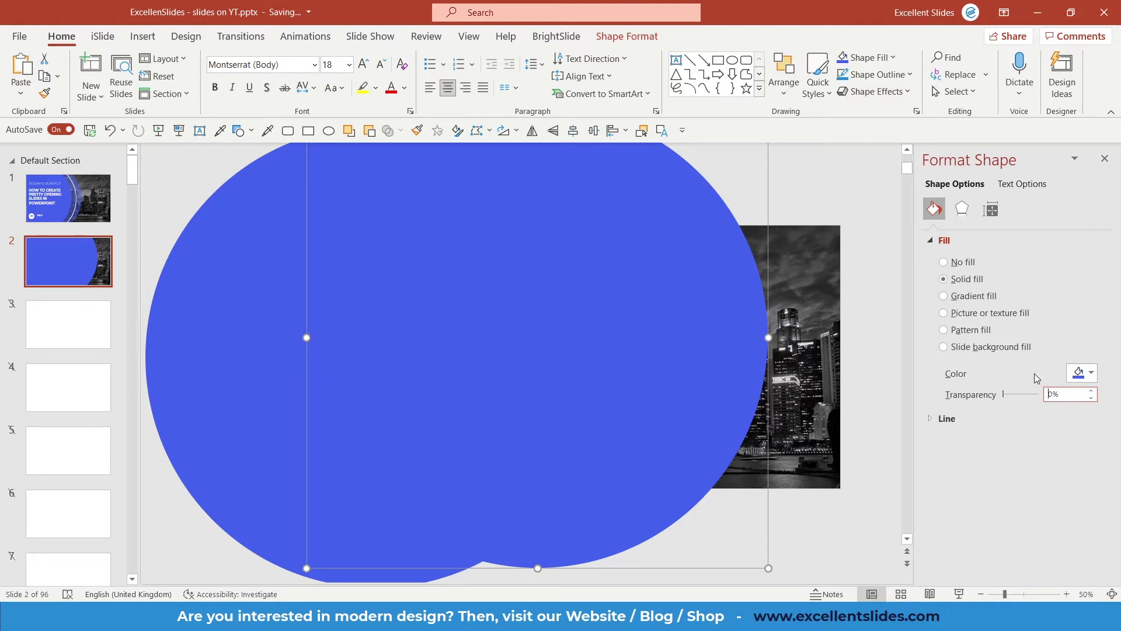
pyautogui.write('30')
pyautogui.press('Return')
pyautogui.click(818, 509)
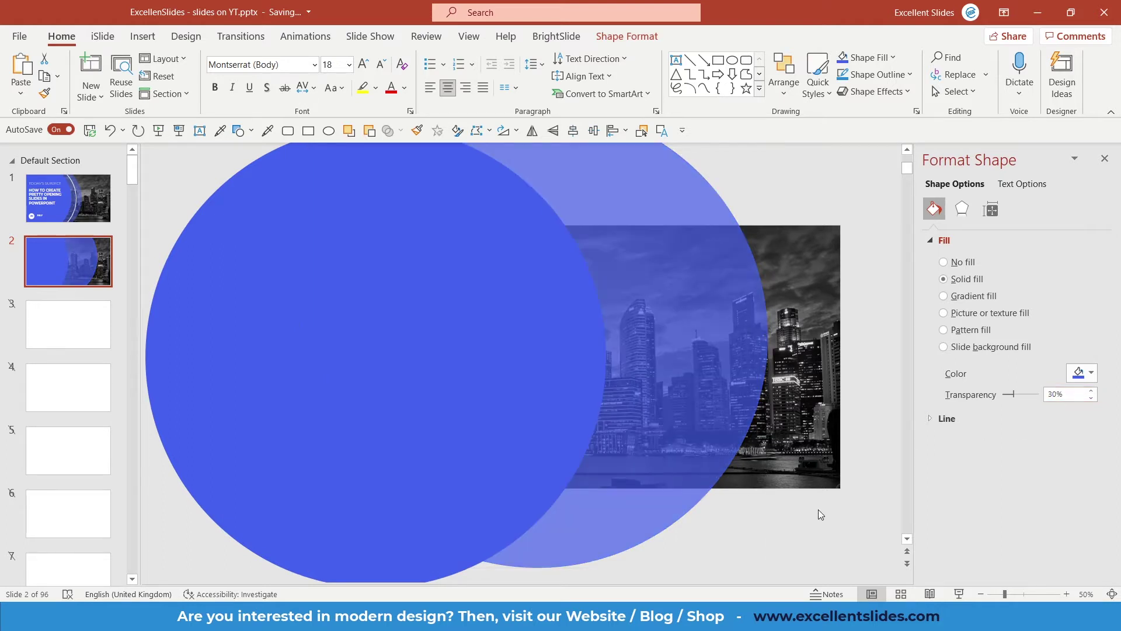
# Raise the copied circle's fill transparency from 30% to 40%.
pyautogui.click(692, 376)
pyautogui.click(1051, 394)
pyautogui.press('Delete')
pyautogui.write('4')
pyautogui.press('Return')
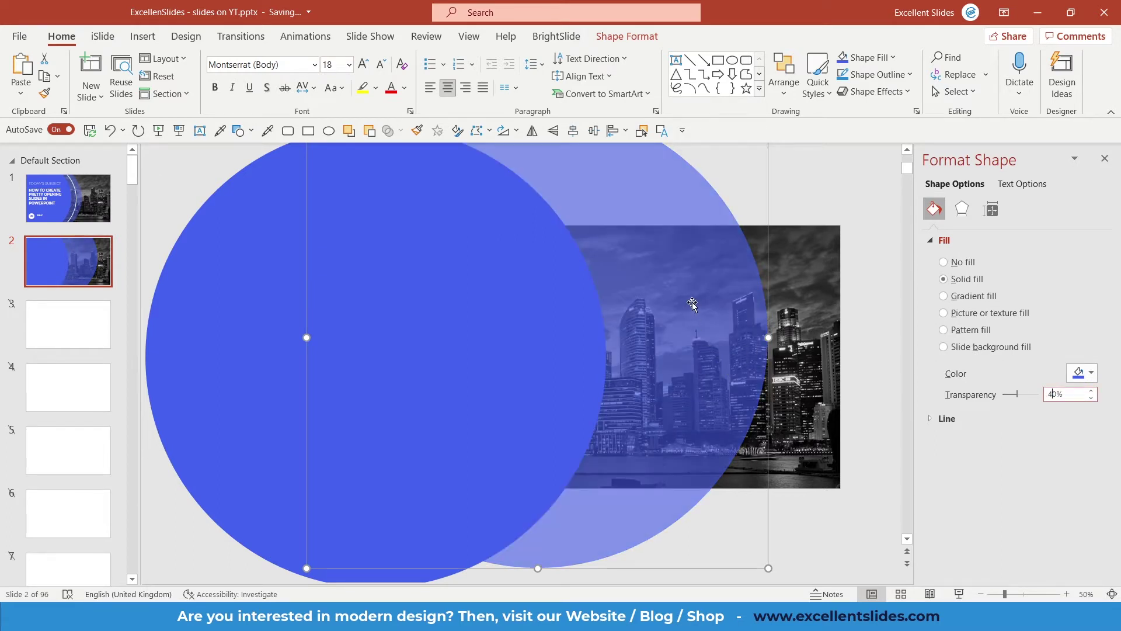
pyautogui.scroll(-3, 691, 306)
pyautogui.click(581, 317)
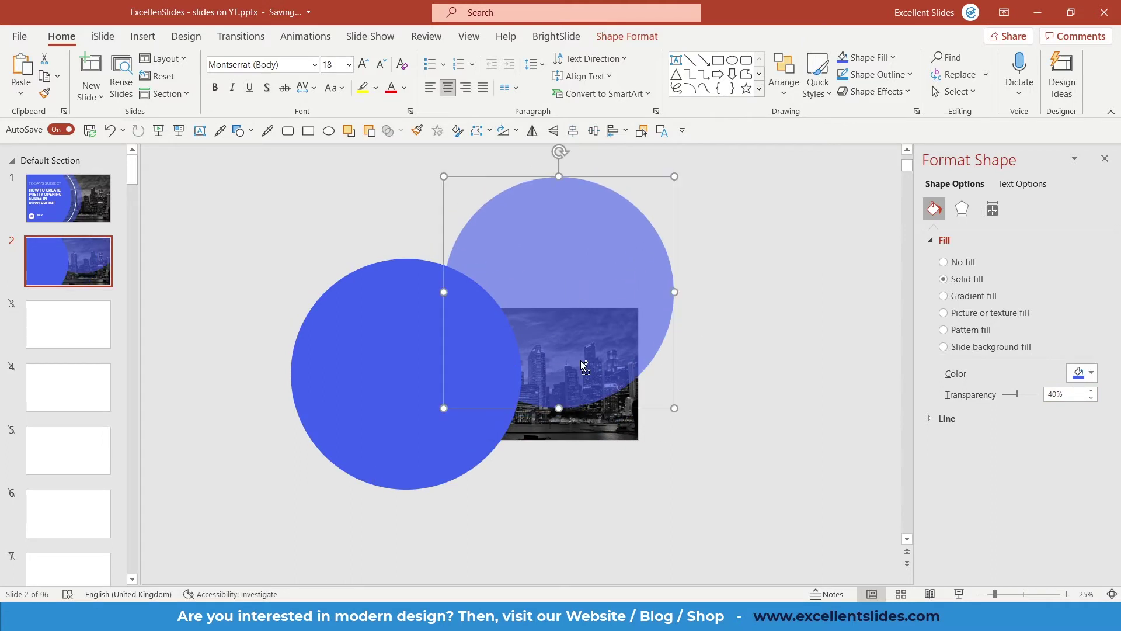
pyautogui.scroll(3, 582, 316)
# Centre the translucent circle vertically with Align Middle and drag it left.
pyautogui.click(625, 37)
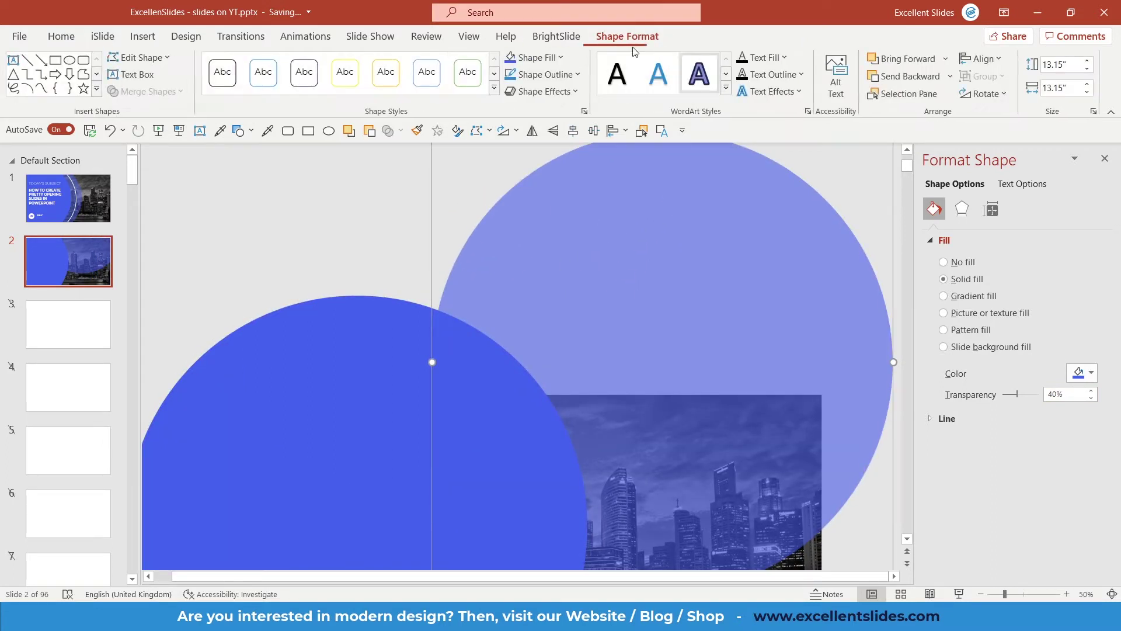
pyautogui.click(996, 59)
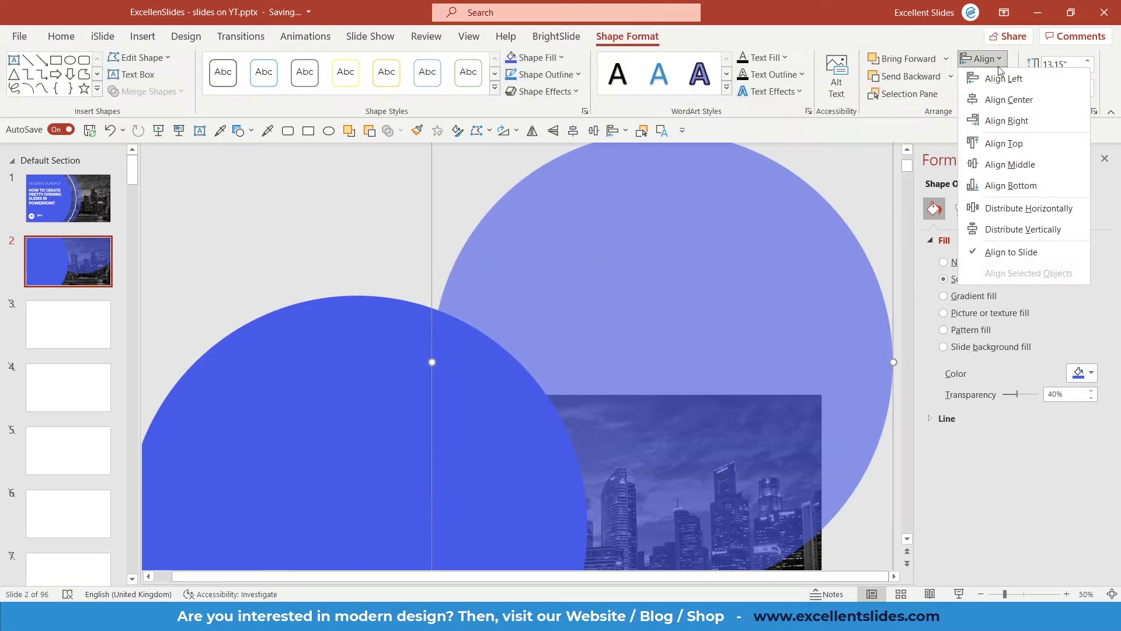
pyautogui.click(1032, 166)
pyautogui.scroll(-5, 754, 270)
pyautogui.scroll(5, 726, 315)
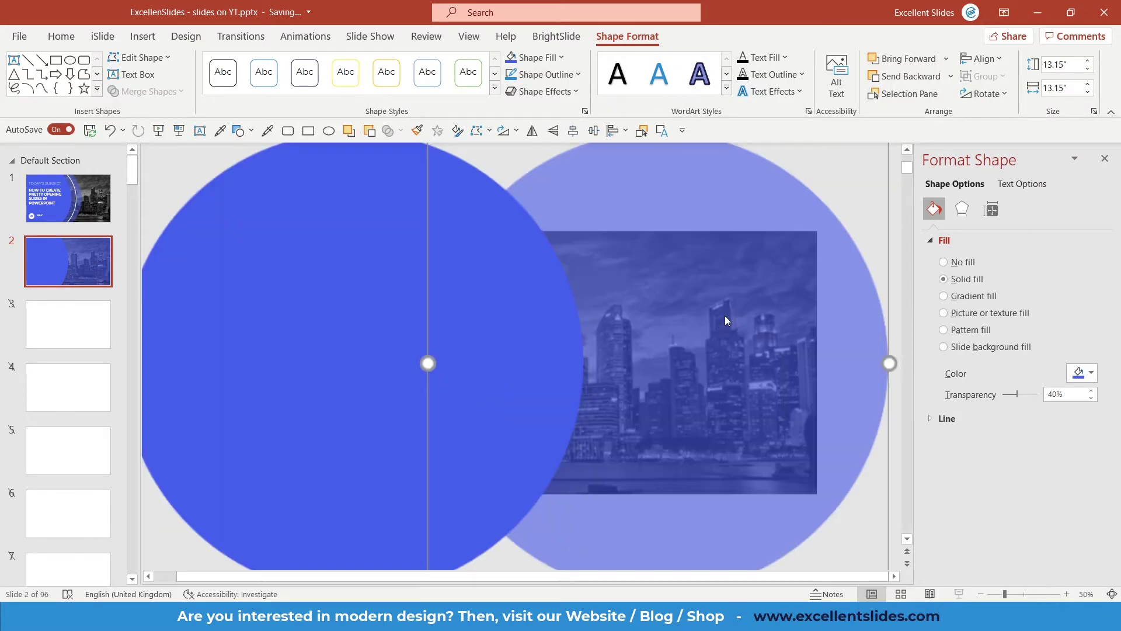
pyautogui.moveTo(778, 353); pyautogui.dragTo(545, 355)
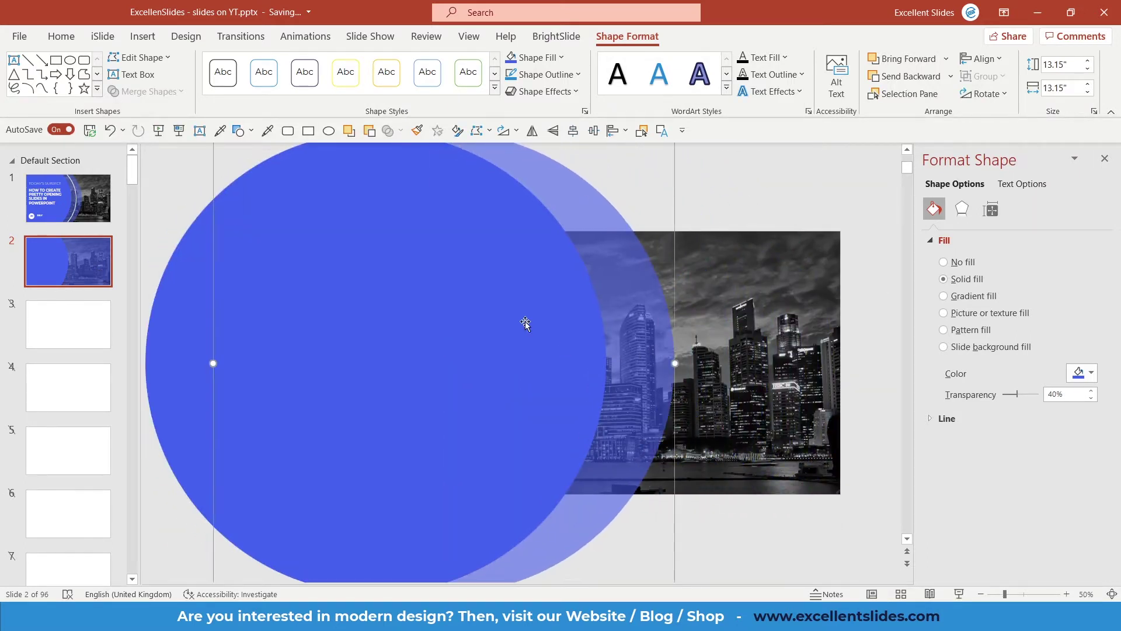
# Send the translucent circle one layer backward and nudge the city photo slightly.
pyautogui.rightClick(619, 329)
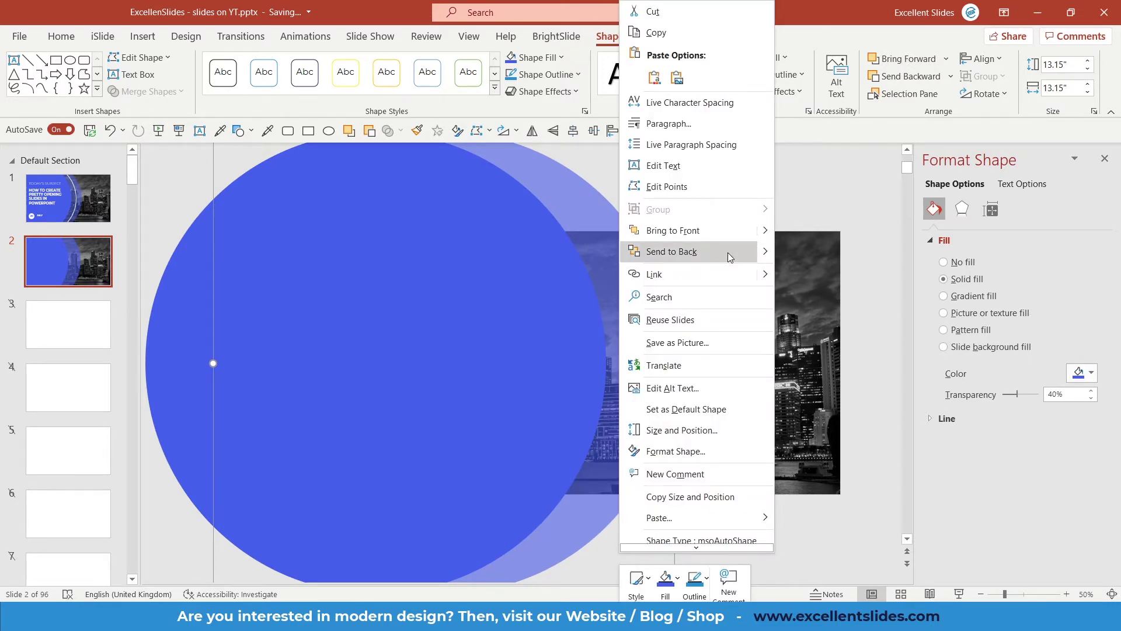
pyautogui.moveTo(767, 255)
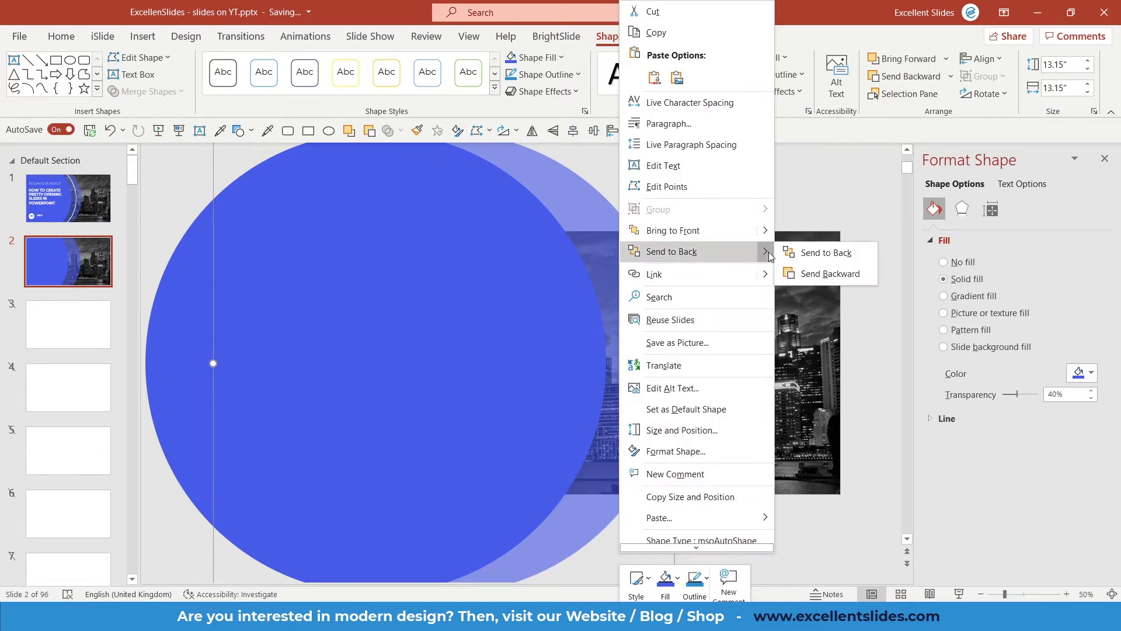
pyautogui.click(809, 284)
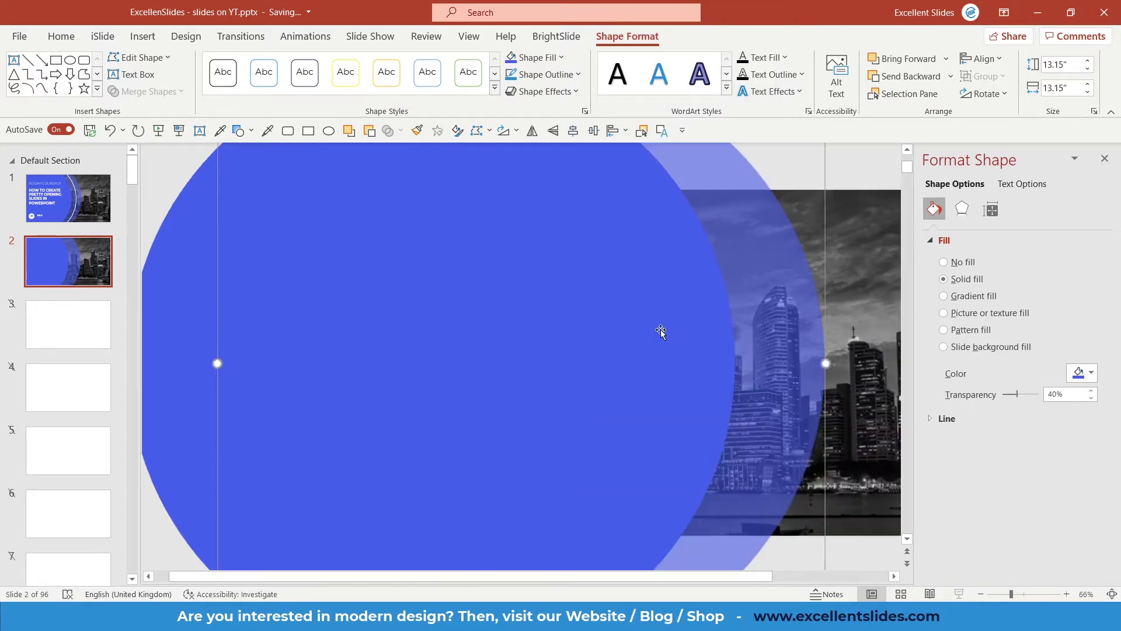
pyautogui.moveTo(661, 329)
pyautogui.mouseDown()
pyautogui.moveTo(672, 323)
pyautogui.moveTo(643, 329)
pyautogui.mouseUp()
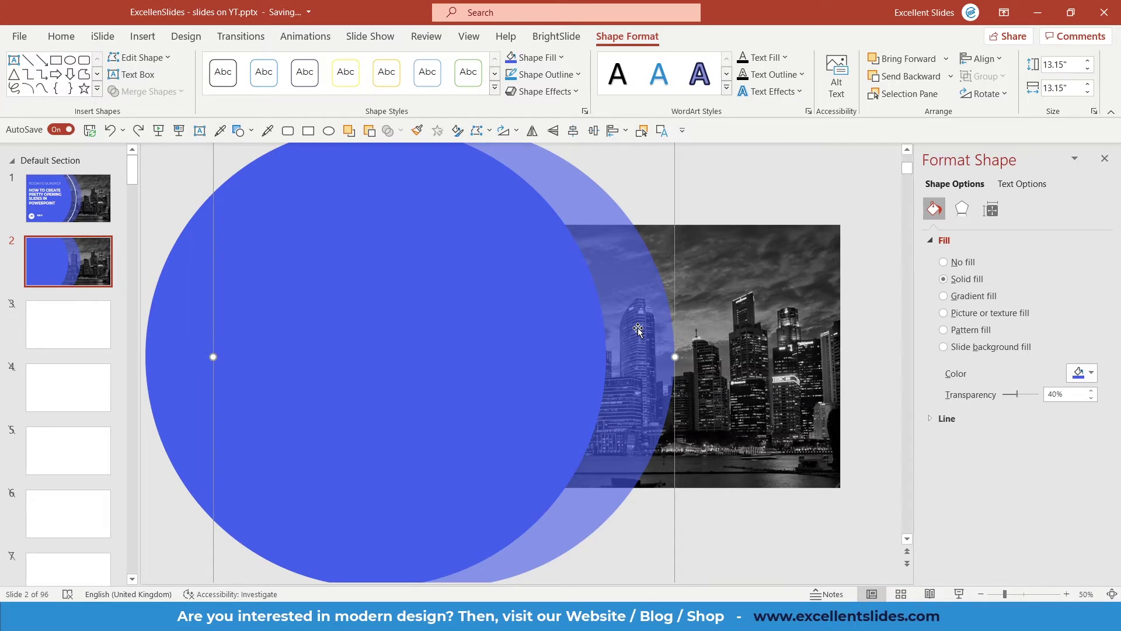
# Check slide 1's white ring, then copy slide 2's solid circle slightly to the right.
pyautogui.click(93, 214)
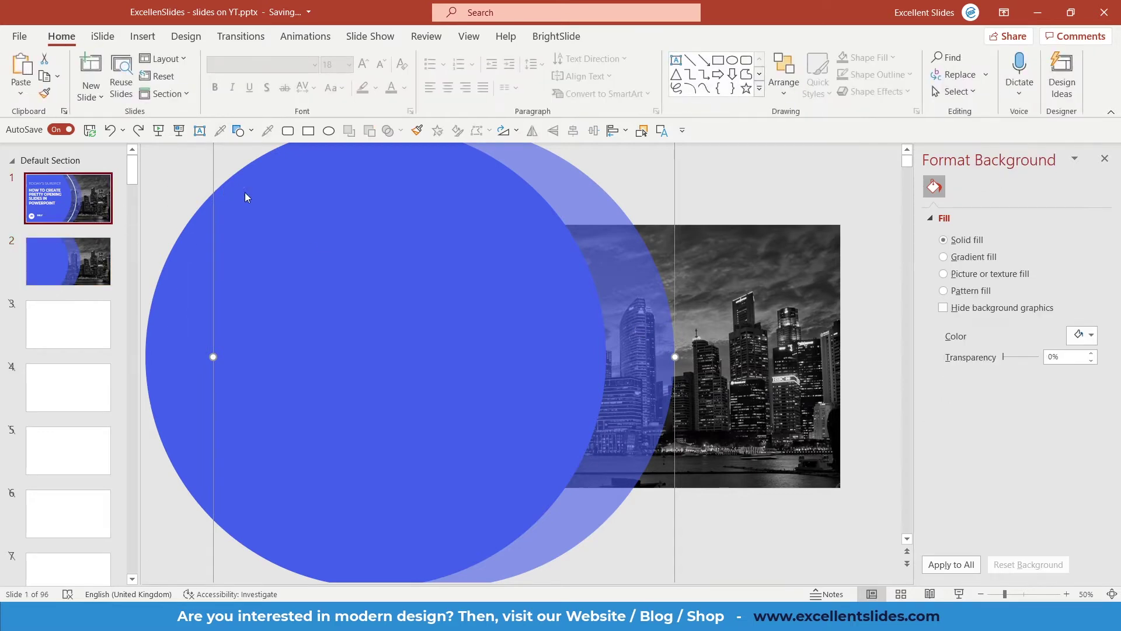
pyautogui.click(462, 245)
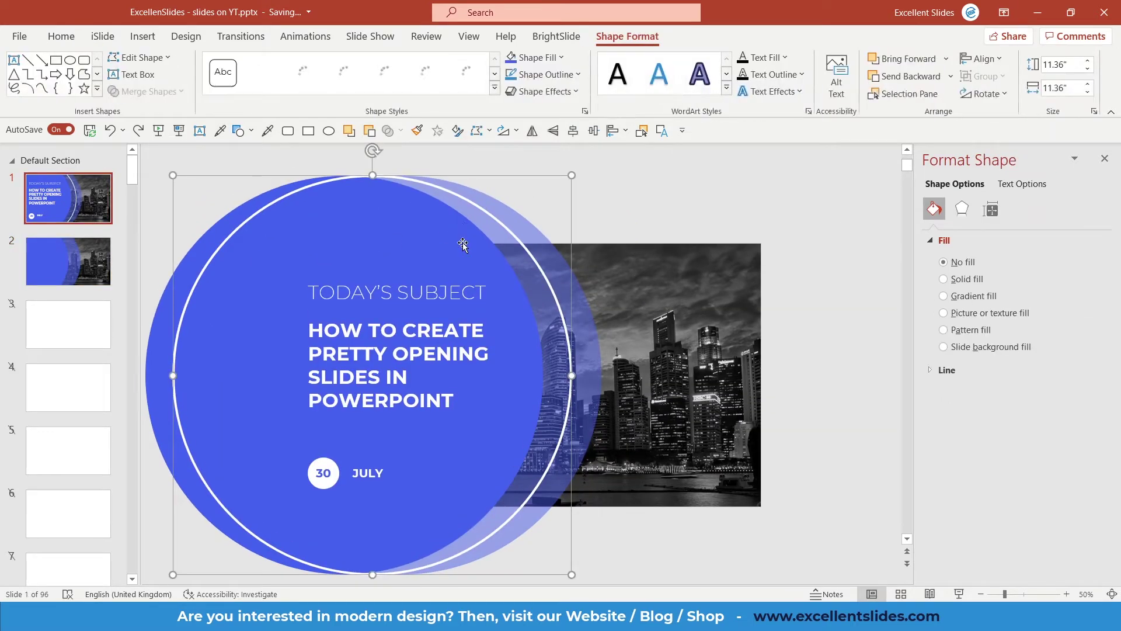
pyautogui.scroll(-1, 444, 269)
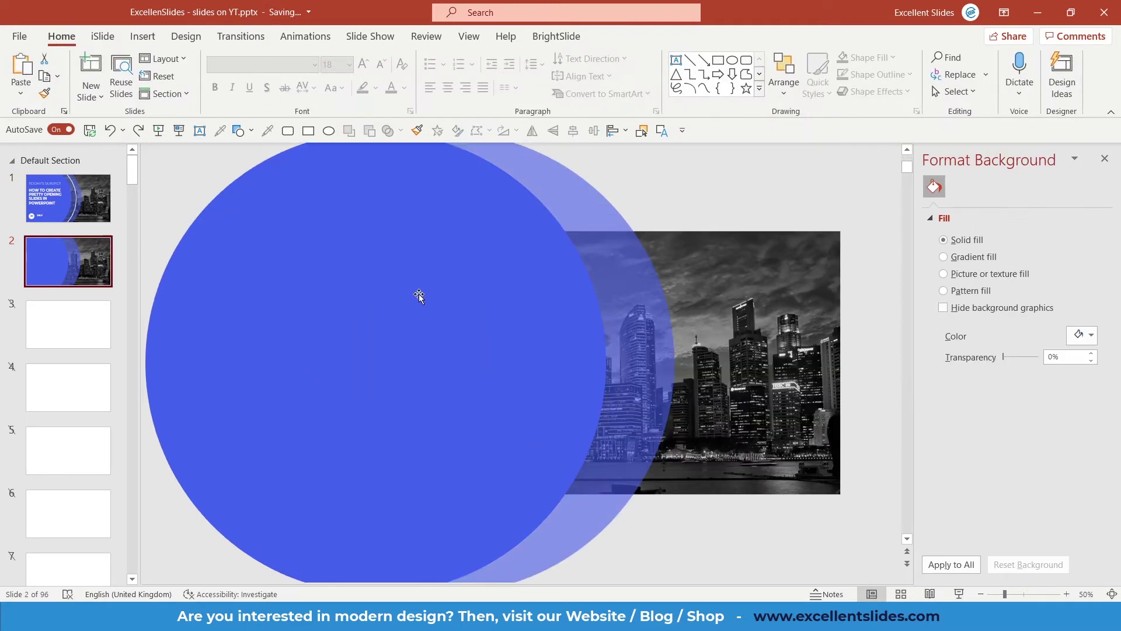
pyautogui.click(421, 299)
pyautogui.keyDown('ctrl'); pyautogui.scroll(-3, 436, 301); pyautogui.keyUp('ctrl')
pyautogui.keyDown('ctrl'); pyautogui.scroll(2, 489, 382); pyautogui.keyUp('ctrl')
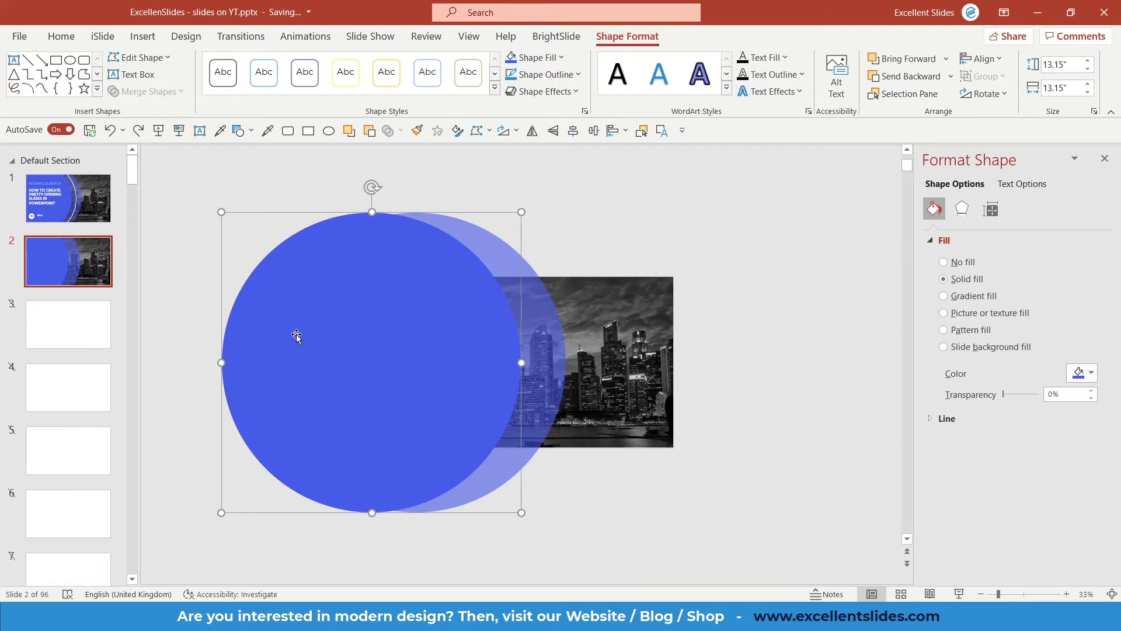
pyautogui.moveTo(296, 334); pyautogui.dragTo(354, 335)
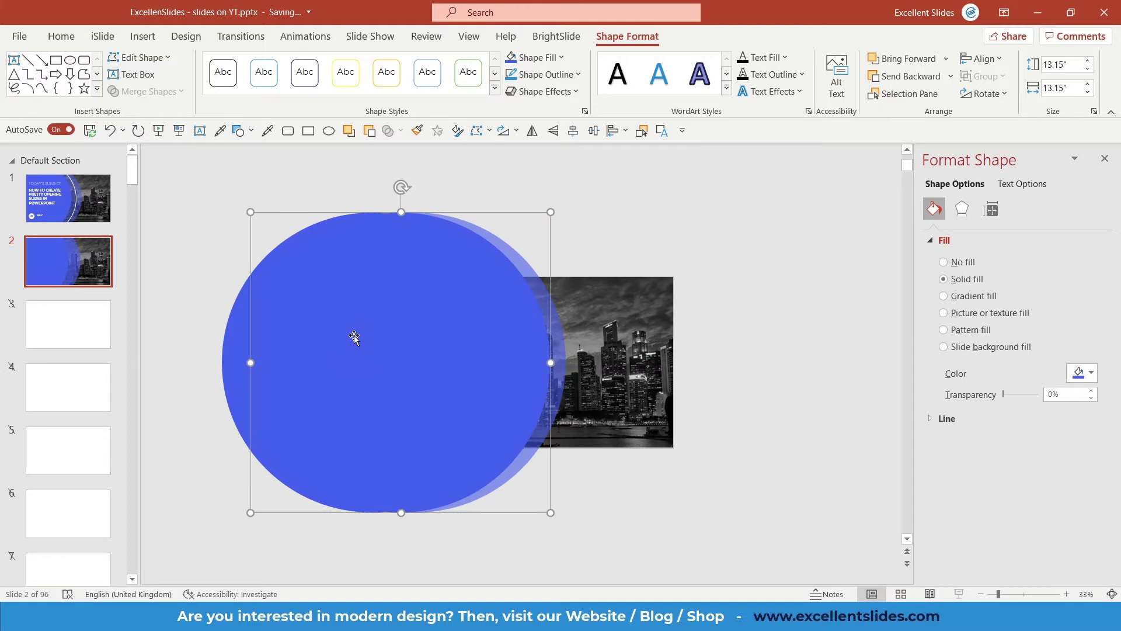
# Give the copied circle No Fill and a white outline.
pyautogui.click(549, 59)
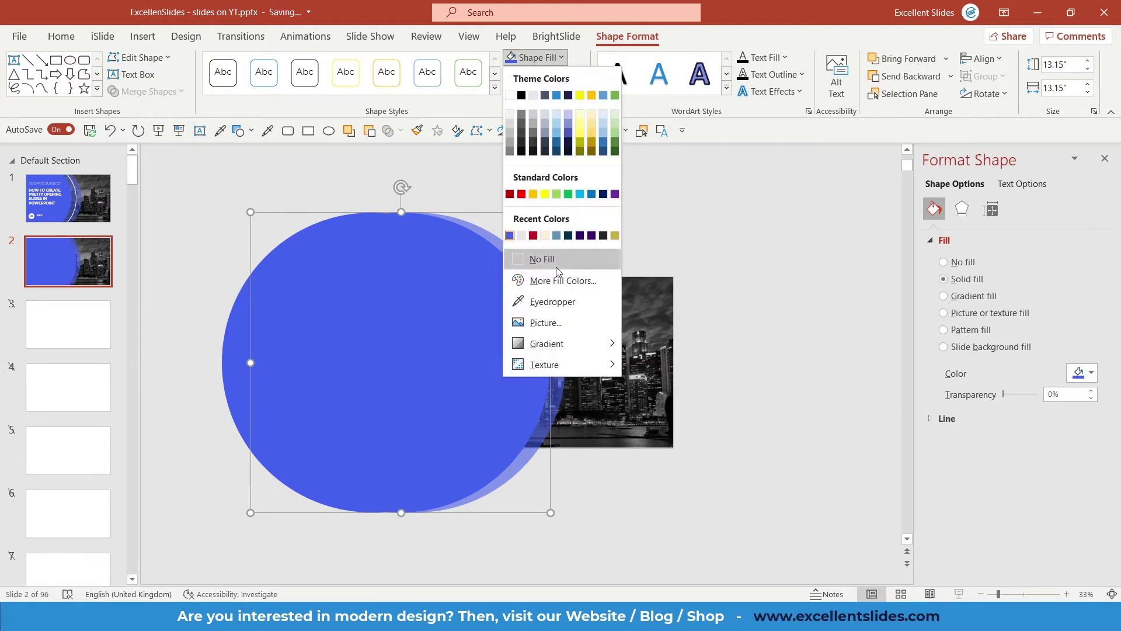
pyautogui.click(546, 258)
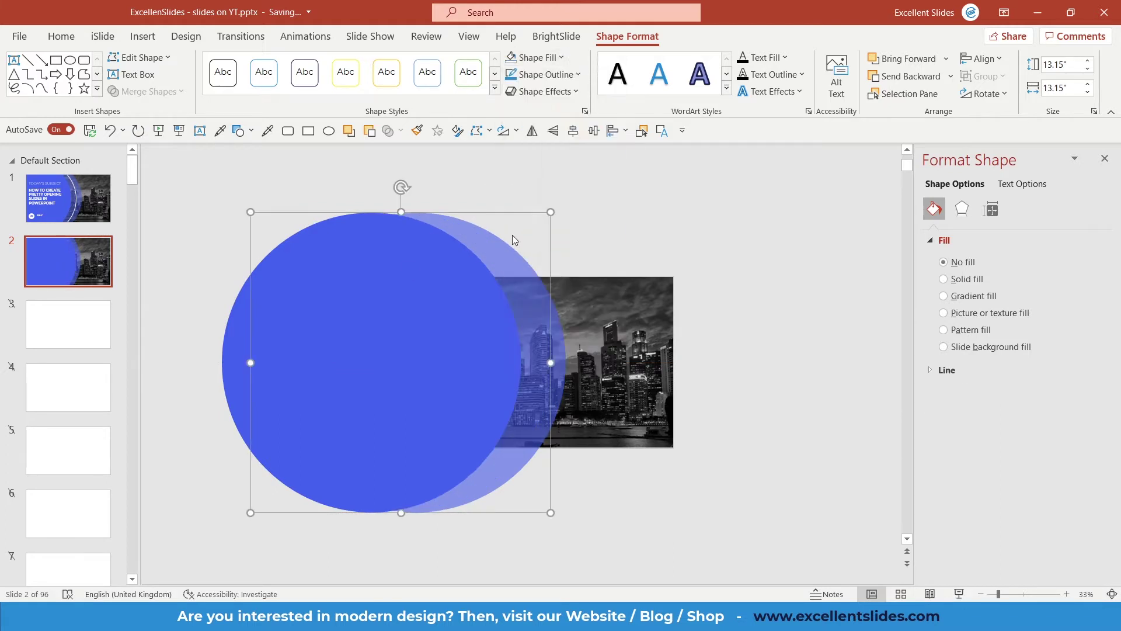
pyautogui.click(543, 76)
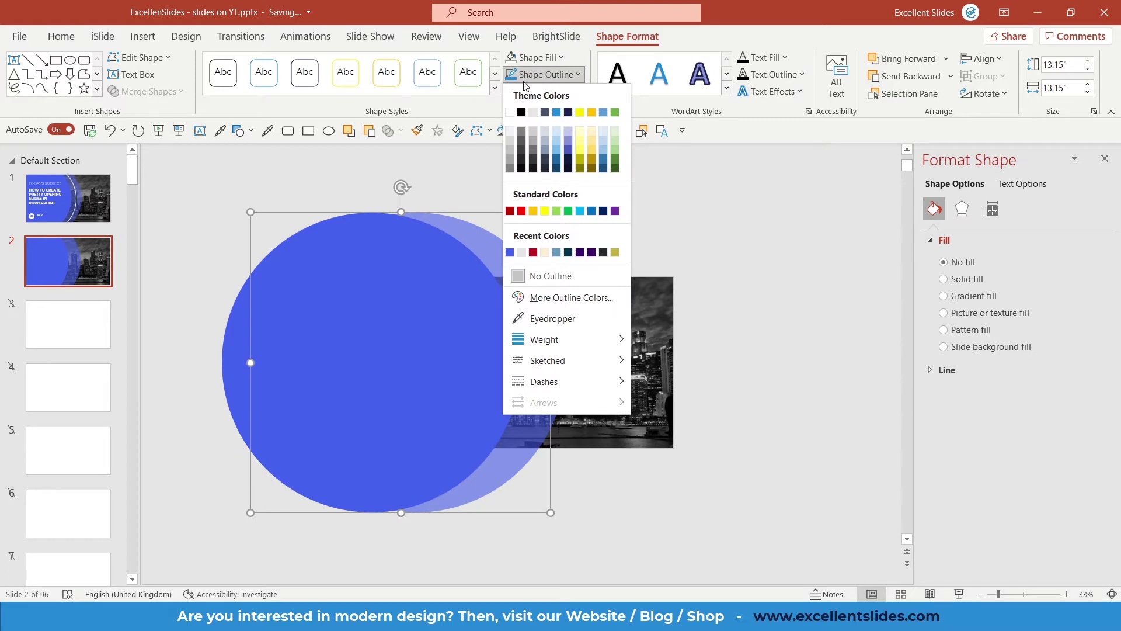
pyautogui.click(510, 113)
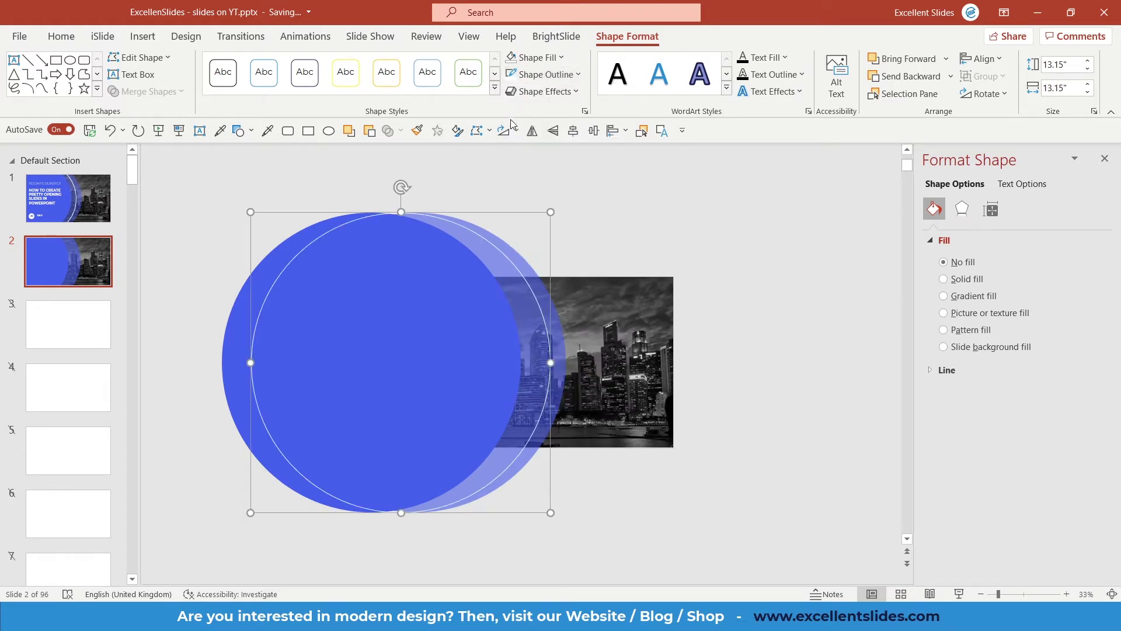
pyautogui.scroll(5, 524, 213)
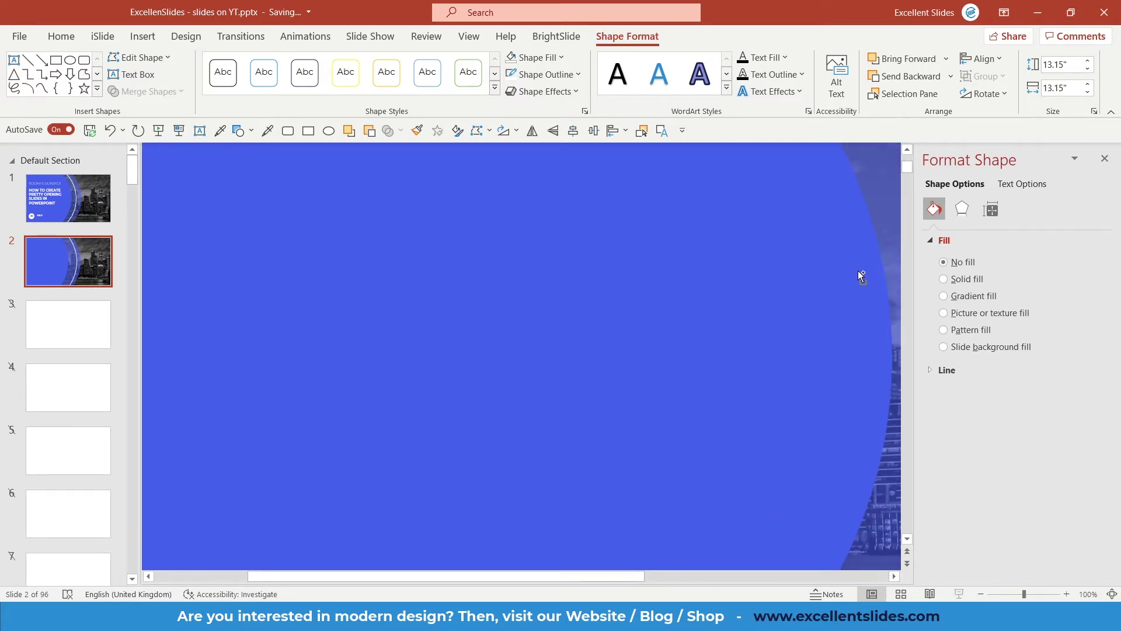
pyautogui.scroll(-5, 856, 271)
pyautogui.scroll(2, 660, 274)
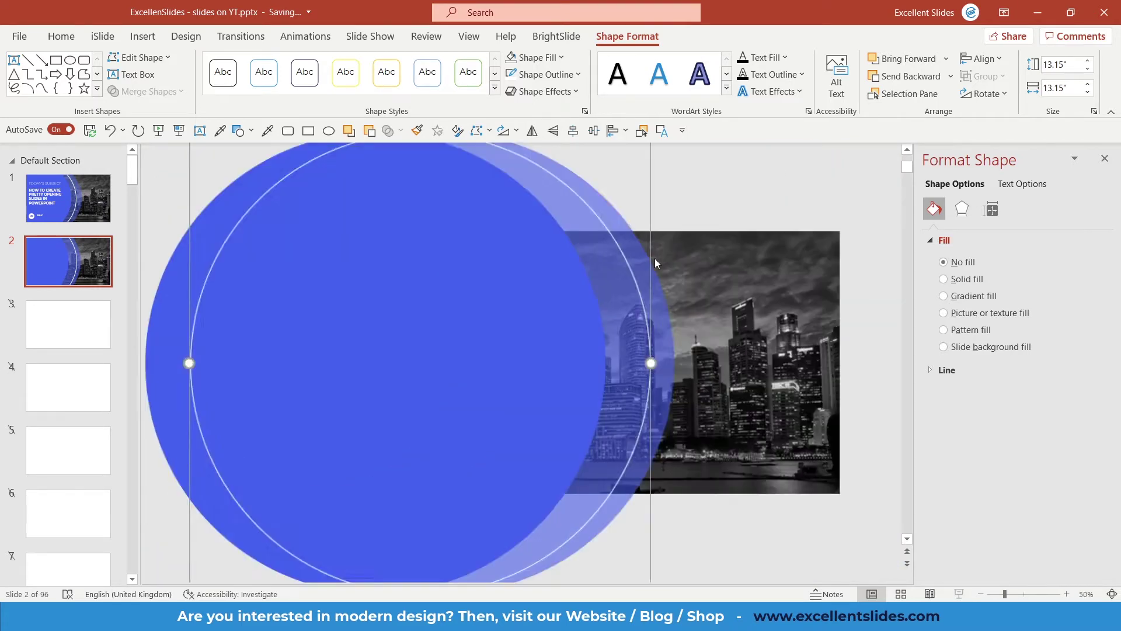
# Set the white outline's weight to 6 pt.
pyautogui.click(559, 80)
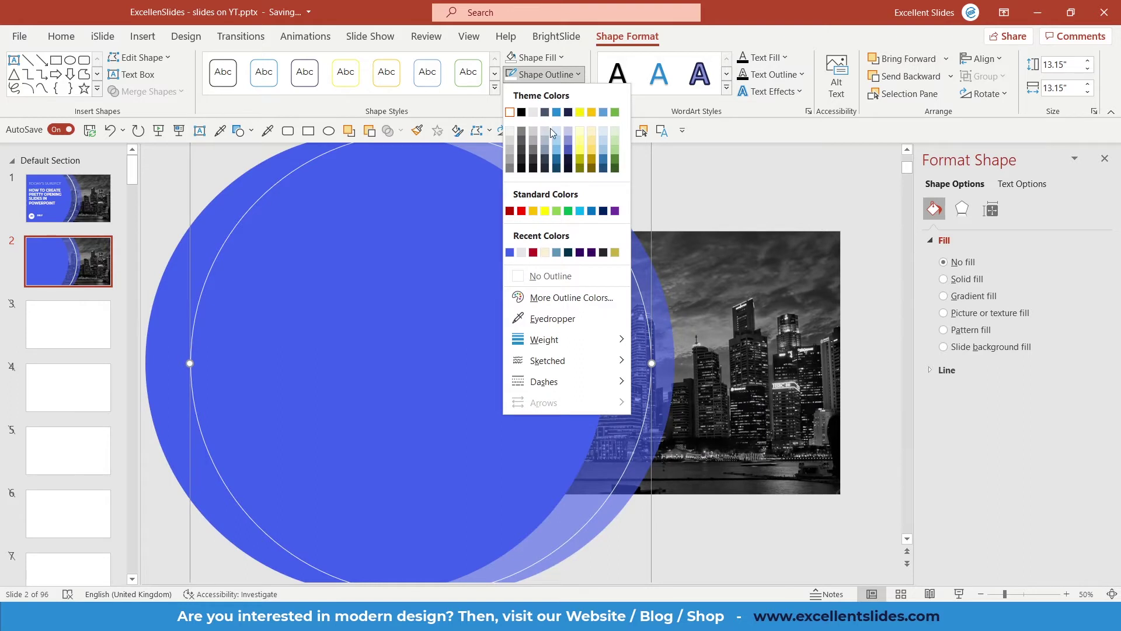
pyautogui.moveTo(563, 340)
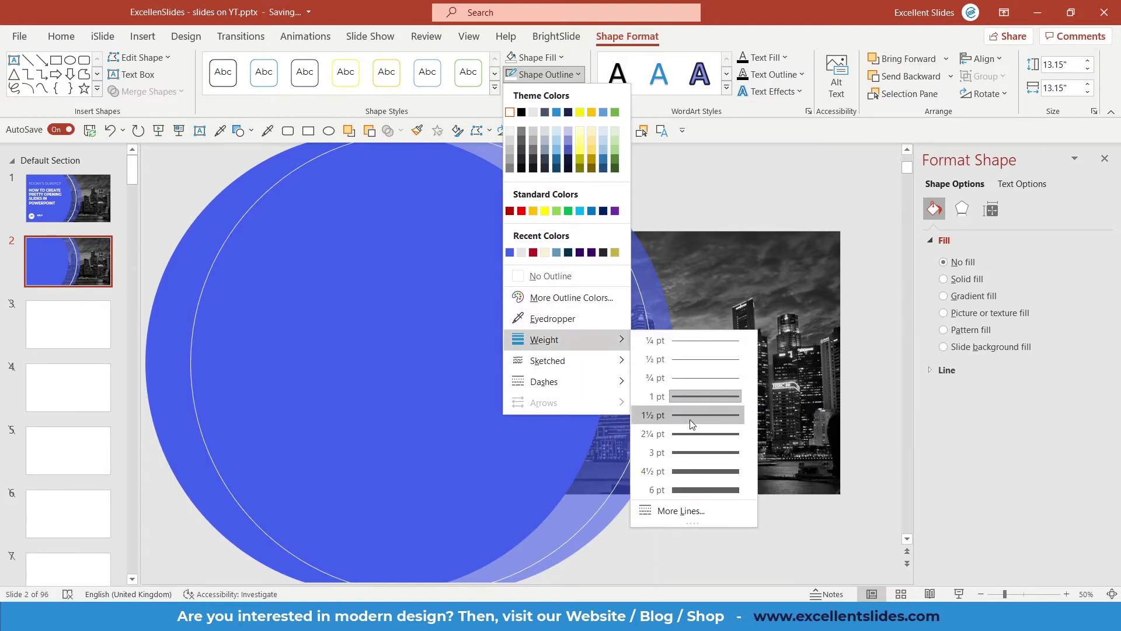
pyautogui.click(705, 490)
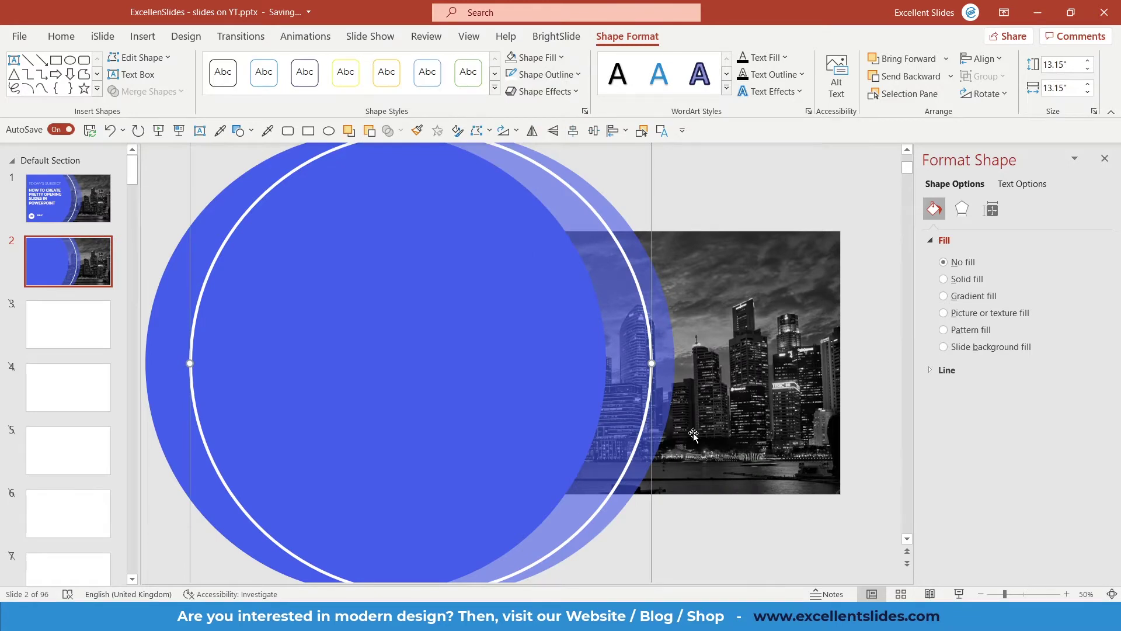
pyautogui.scroll(2, 692, 436)
pyautogui.click(780, 362)
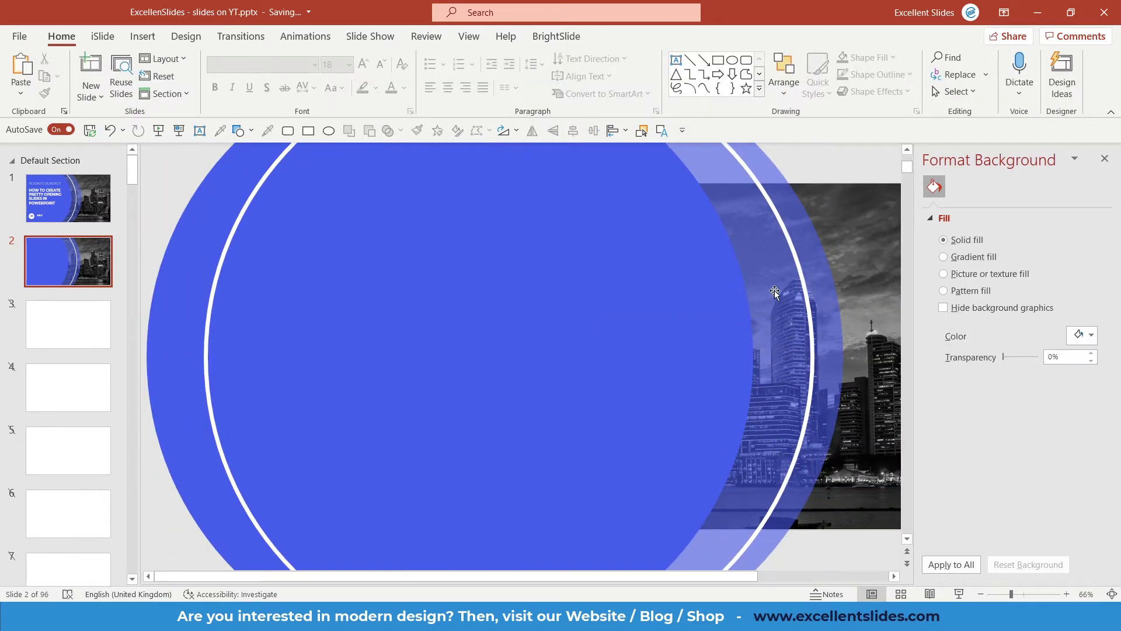
pyautogui.click(807, 314)
pyautogui.moveTo(807, 313); pyautogui.dragTo(797, 312)
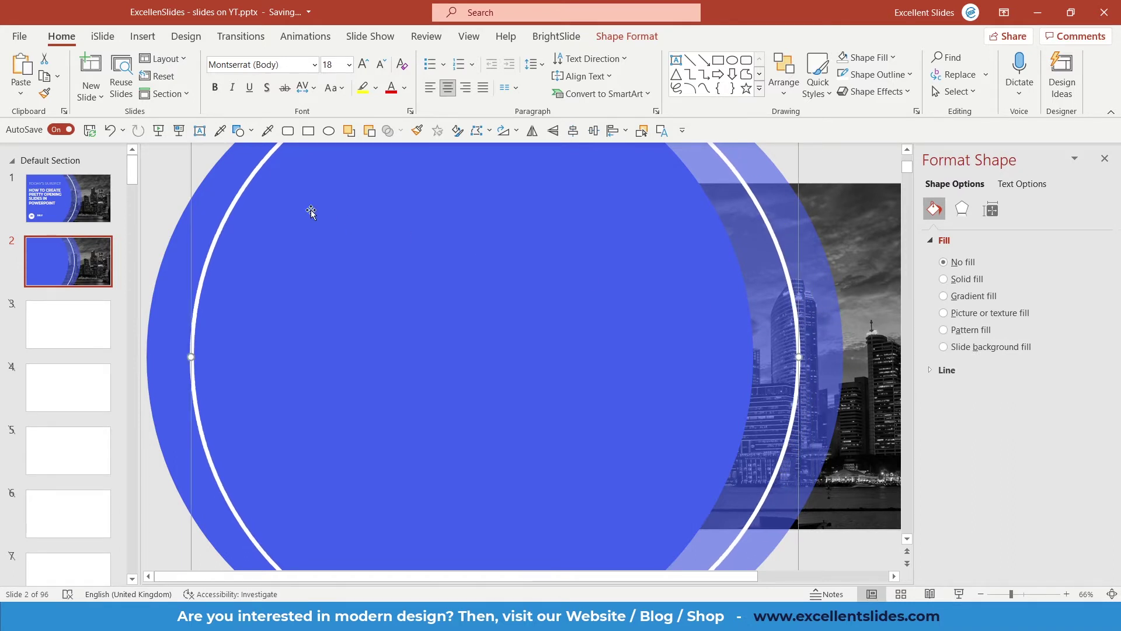
pyautogui.click(182, 132)
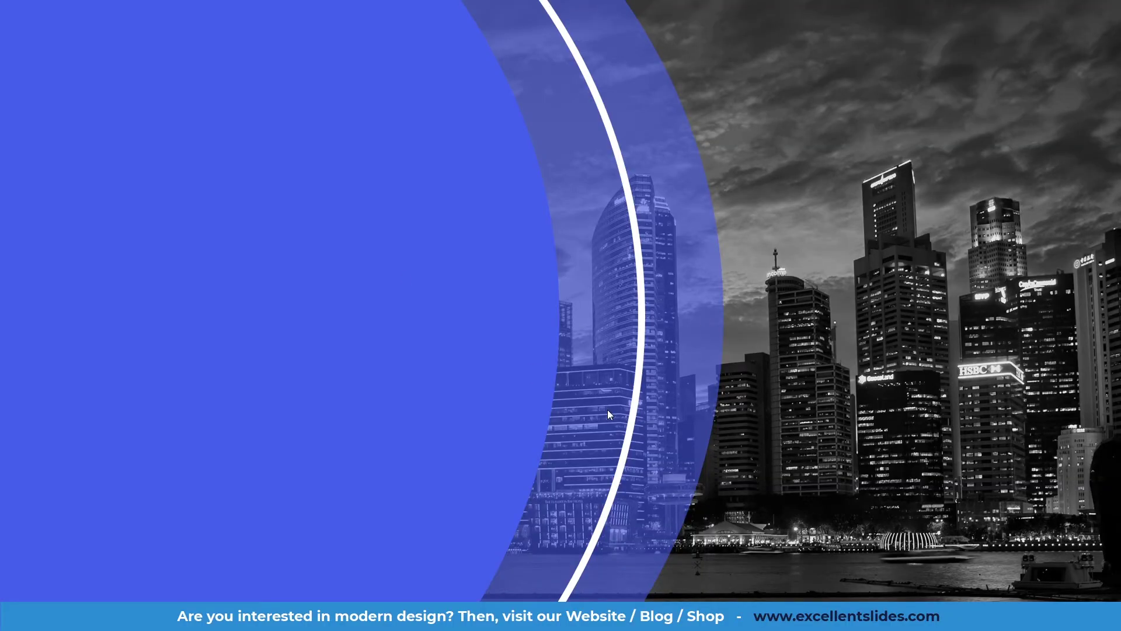
pyautogui.press('Escape')
pyautogui.click(830, 334)
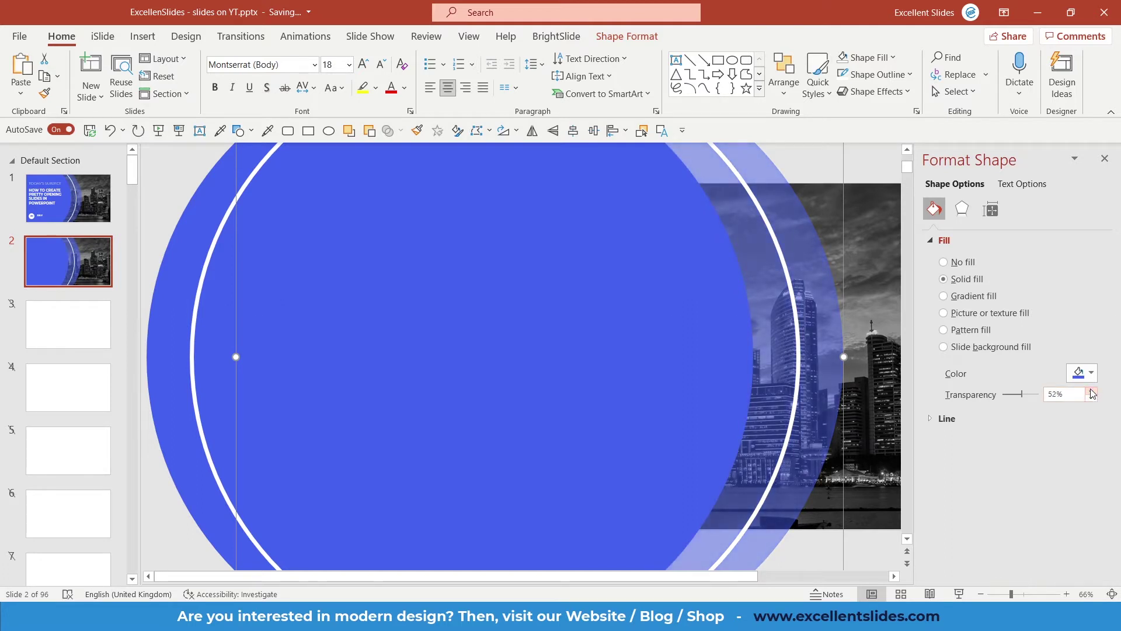
pyautogui.click(179, 130)
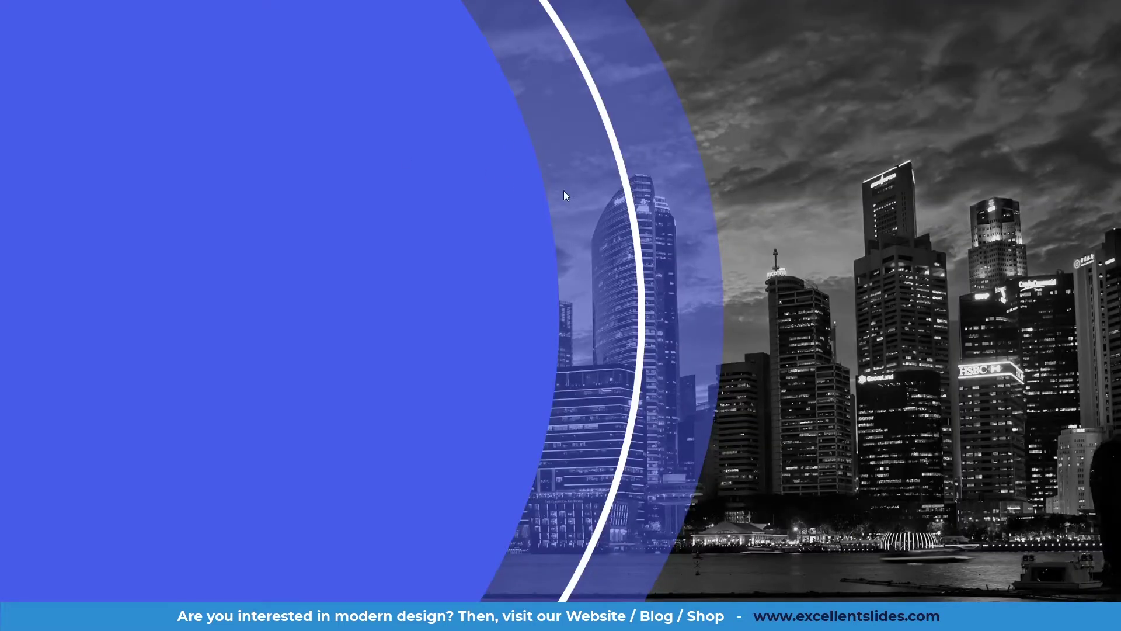
pyautogui.rightClick(574, 356)
pyautogui.press('Escape')
pyautogui.press('Escape')
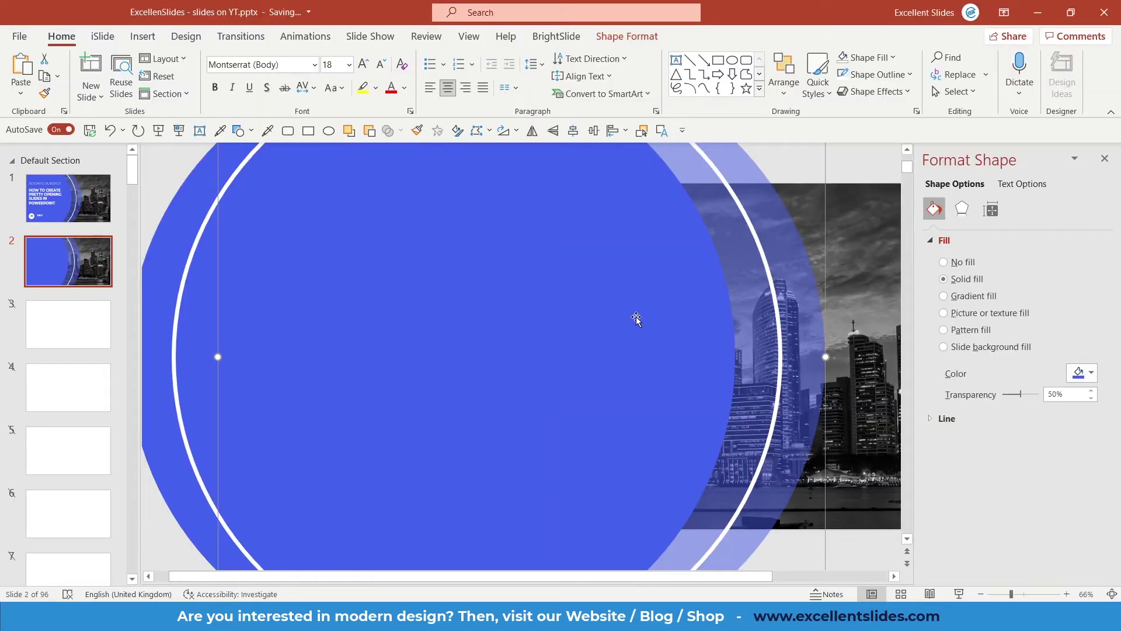
# Check the fonts of slide 1's title and TODAY'S SUBJECT line, then return to slide 2.
pyautogui.click(65, 194)
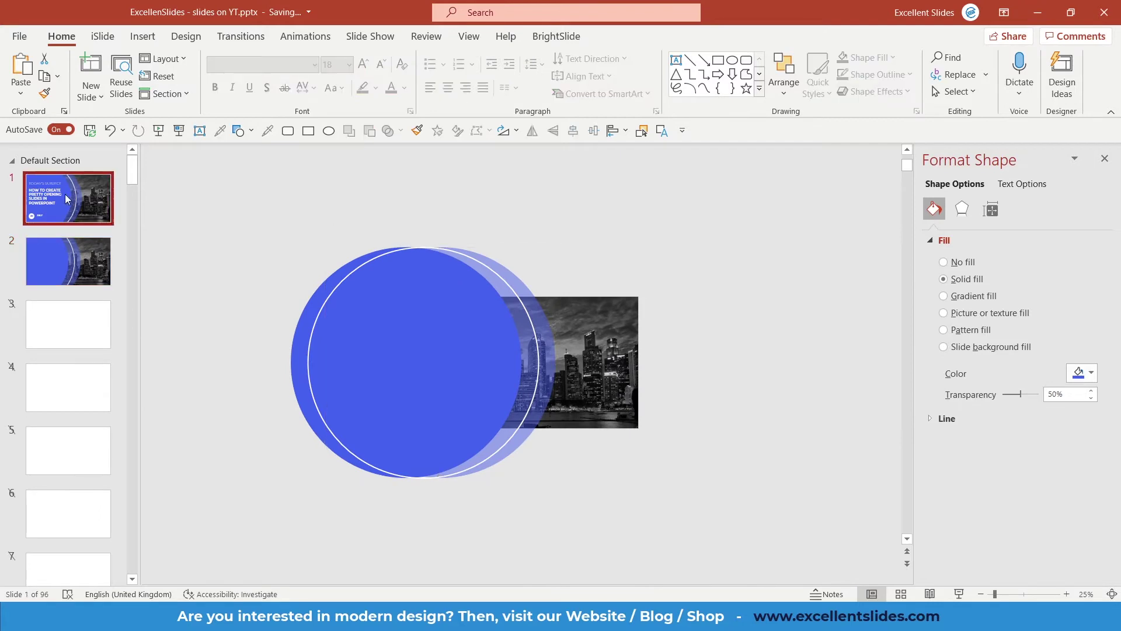
pyautogui.scroll(3, 466, 360)
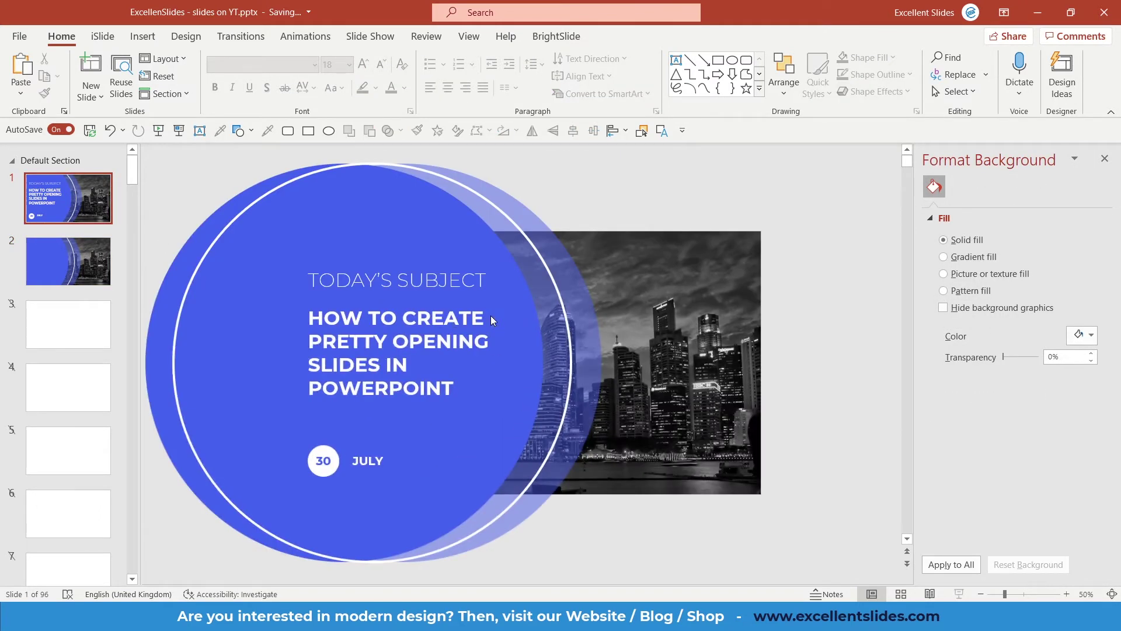
pyautogui.scroll(2, 491, 317)
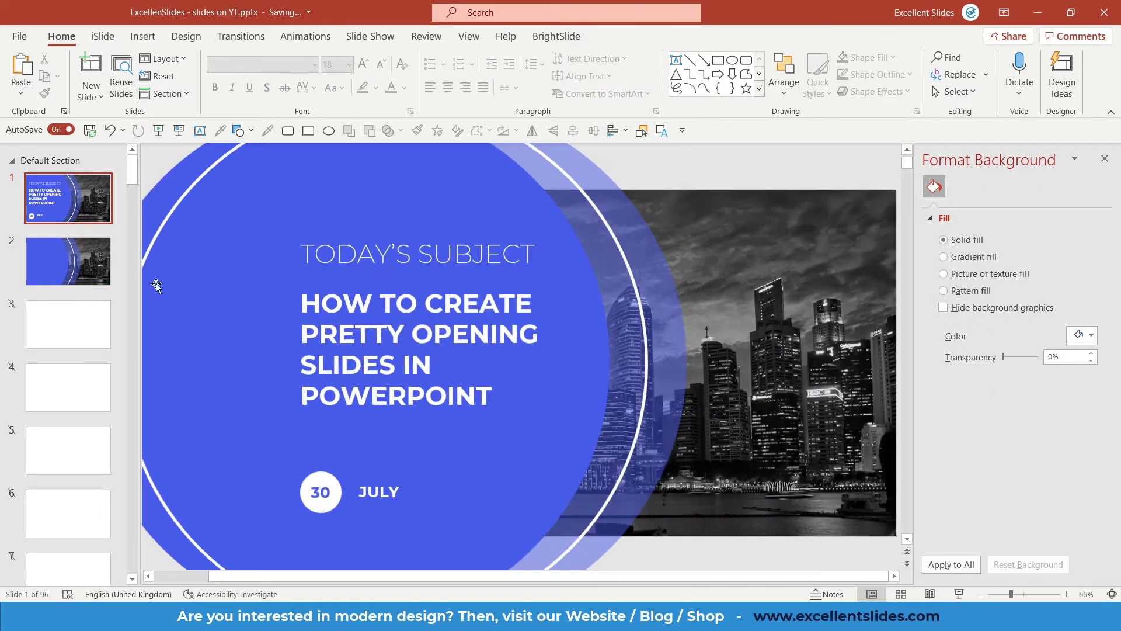
pyautogui.click(323, 317)
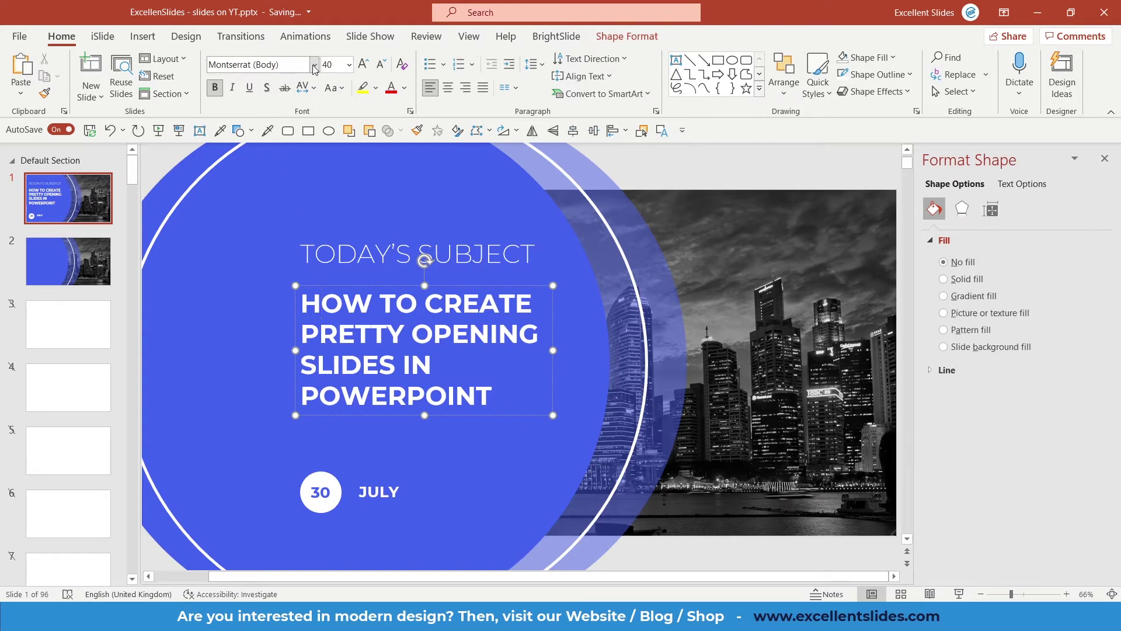
pyautogui.click(358, 254)
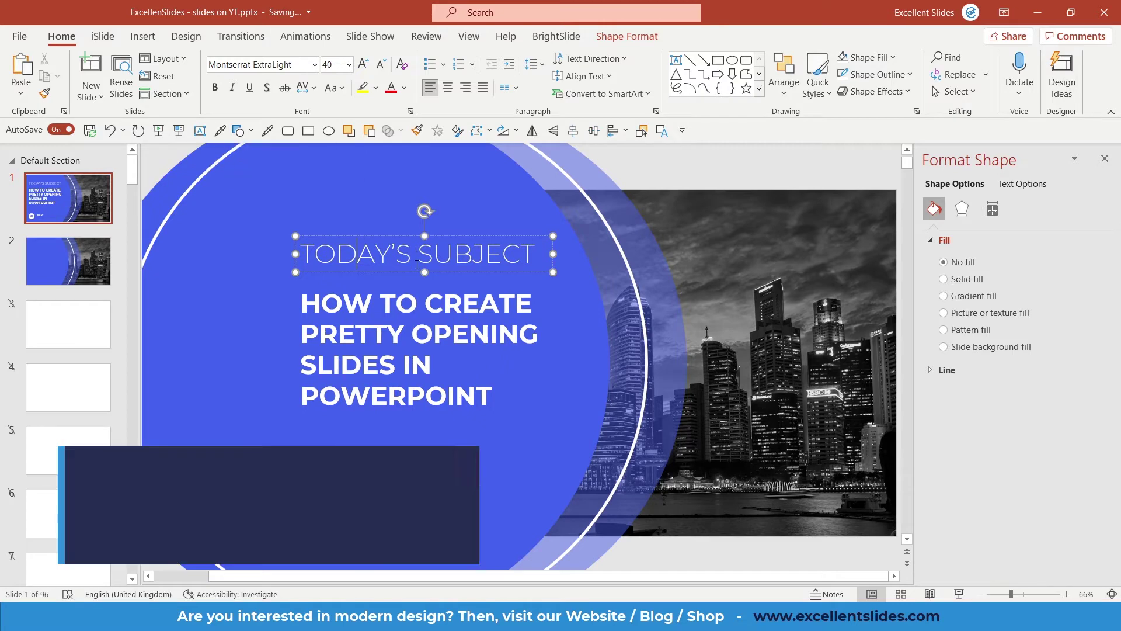
pyautogui.click(73, 275)
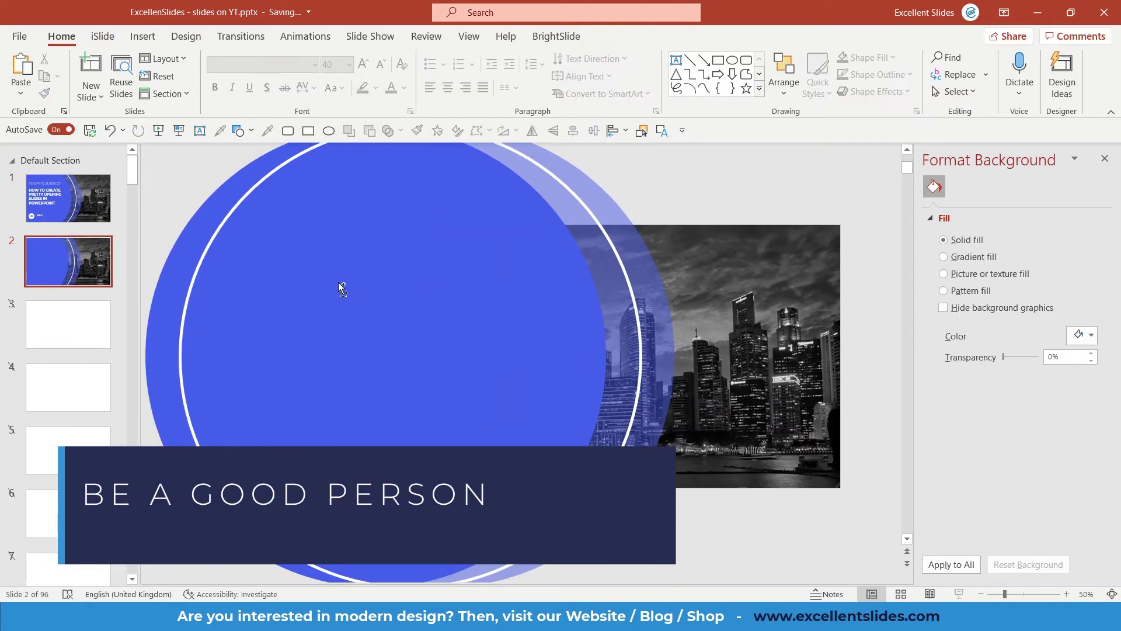
pyautogui.keyDown('ctrl'); pyautogui.scroll(-3, 339, 282); pyautogui.keyUp('ctrl')
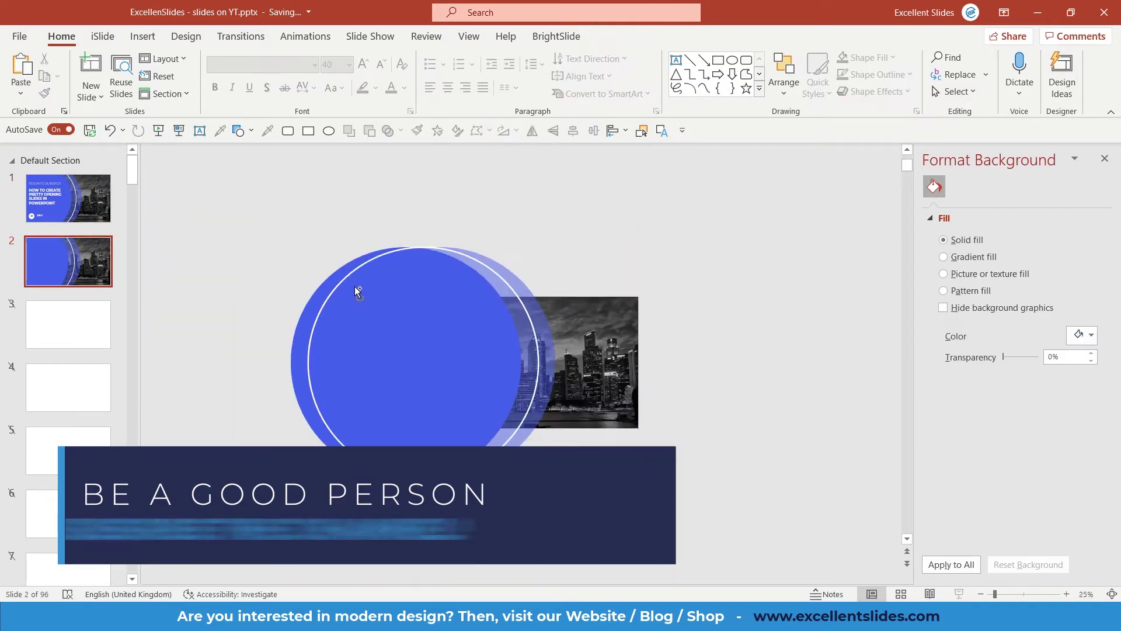
pyautogui.click(158, 38)
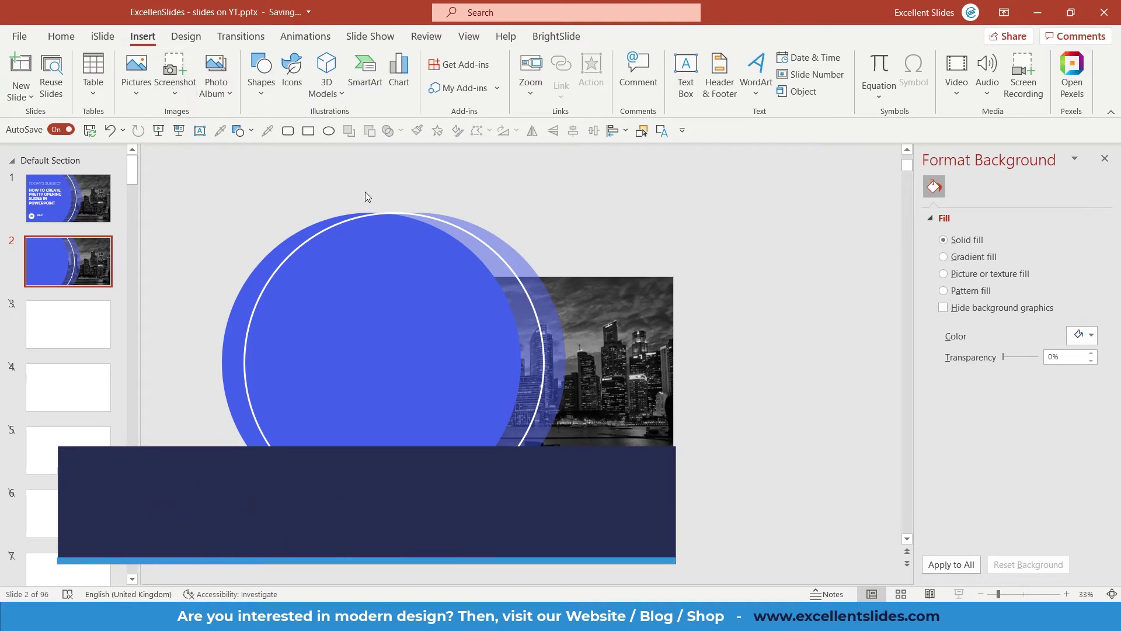
# Add a text box on slide 2 reading TODAY'S SUBJECT and make its text white.
pyautogui.click(687, 73)
pyautogui.moveTo(526, 192); pyautogui.dragTo(747, 253)
pyautogui.scroll(3, 634, 236)
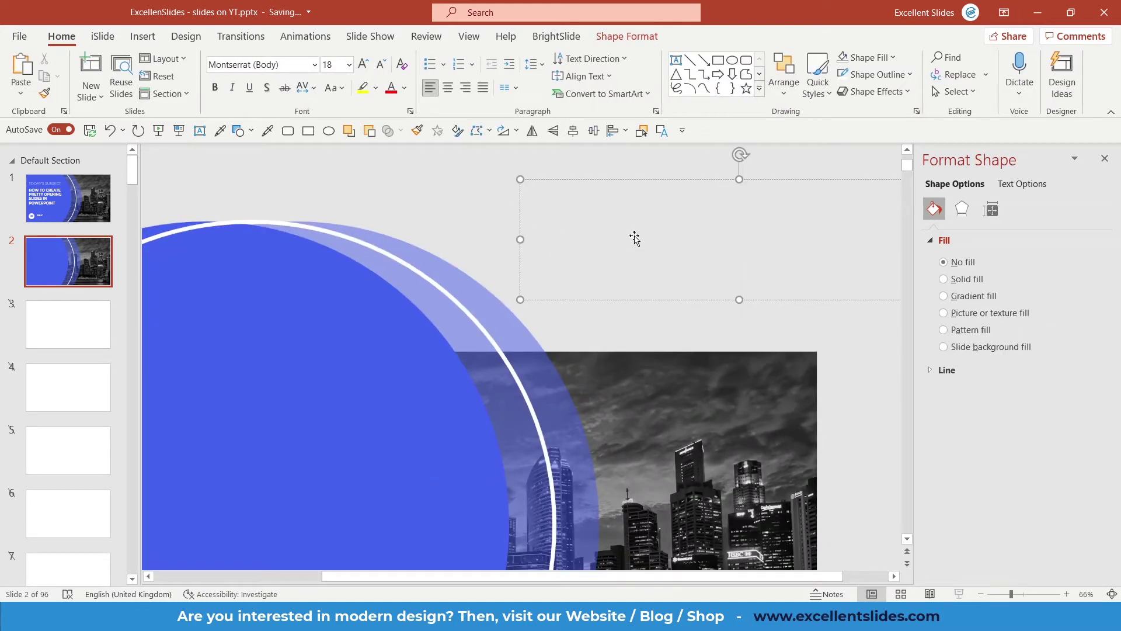
pyautogui.write("TODAY'S SUBJ")
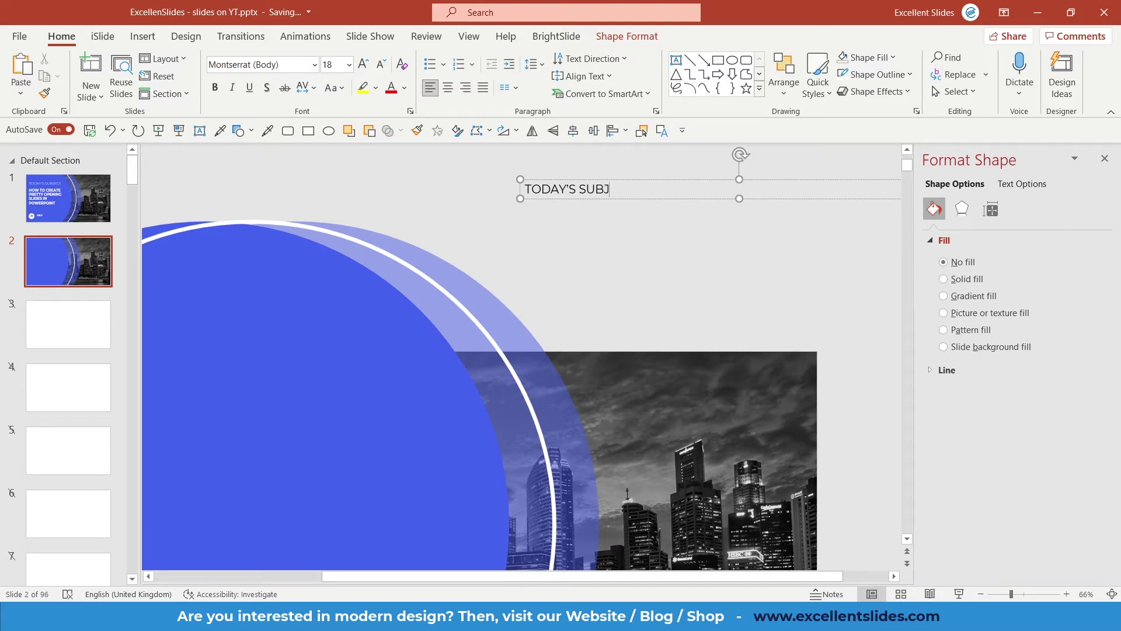
pyautogui.hotkey('ctrl', 'a')
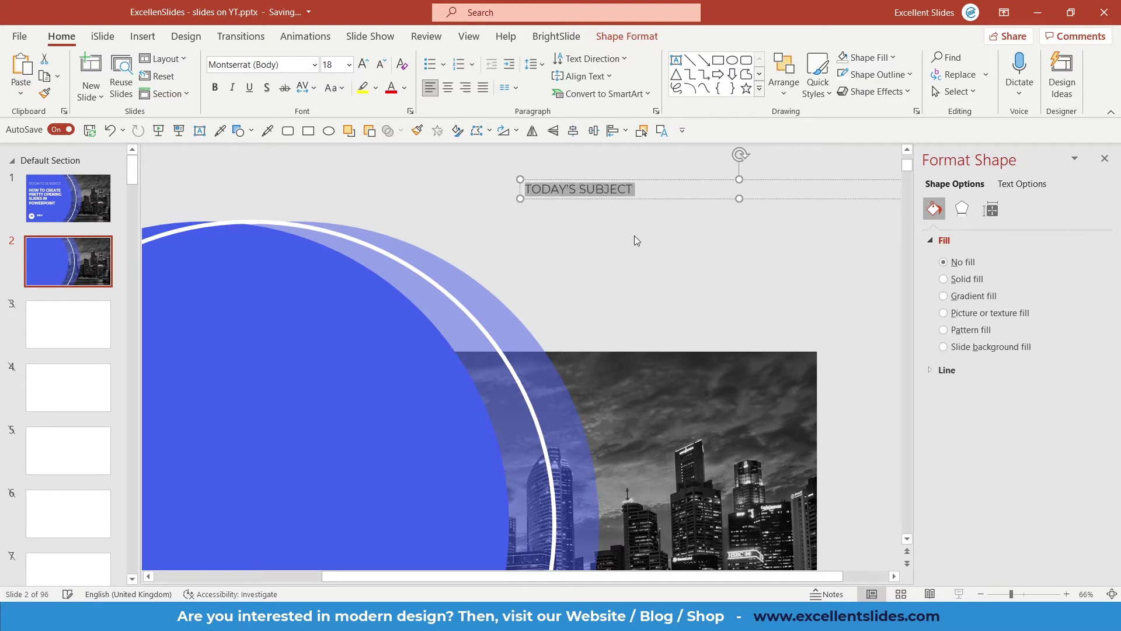
pyautogui.click(404, 87)
pyautogui.click(399, 124)
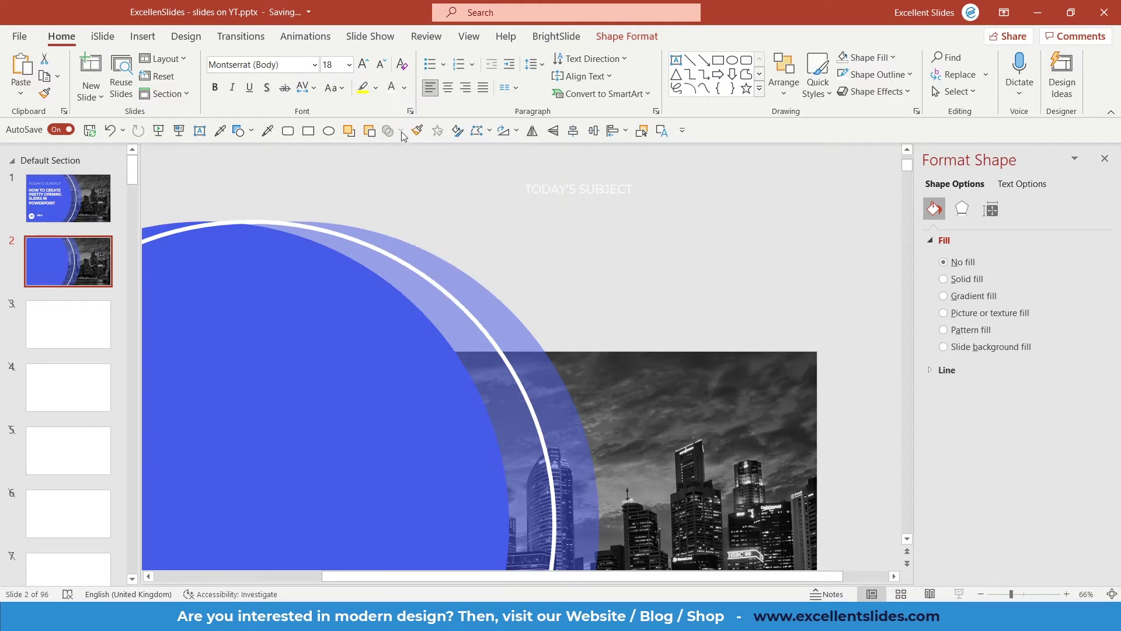
# Move the TODAY'S SUBJECT box onto the solid blue circle and narrow it to fit.
pyautogui.keyDown('ctrl'); pyautogui.scroll(-6, 298, 363); pyautogui.keyUp('ctrl')
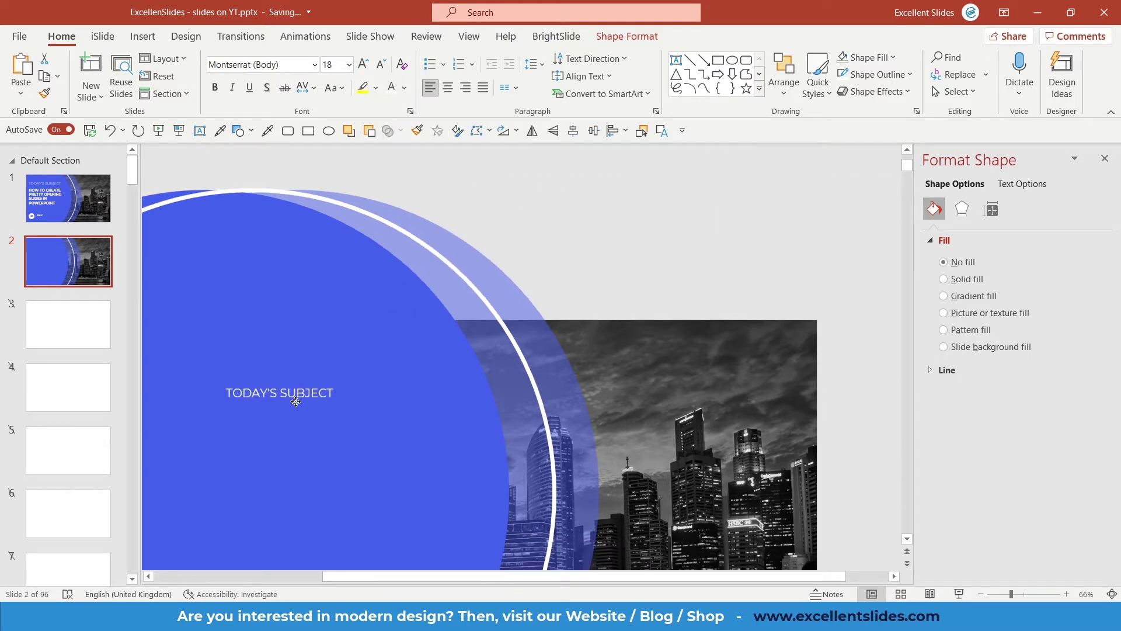
pyautogui.keyDown('ctrl'); pyautogui.scroll(4, 473, 354); pyautogui.keyUp('ctrl')
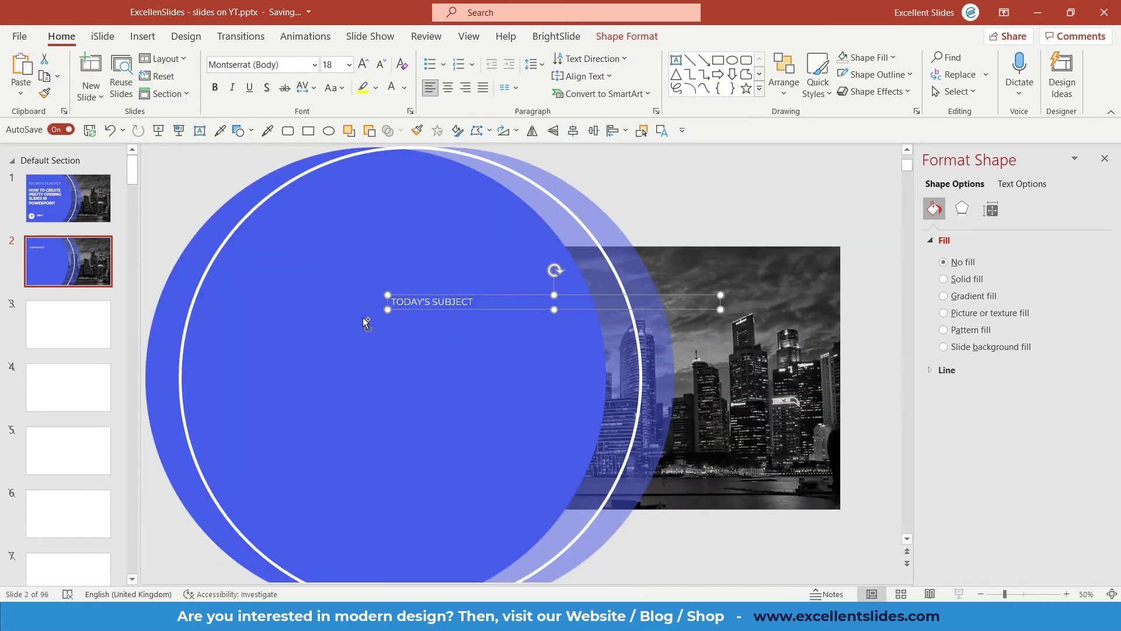
pyautogui.keyDown('ctrl'); pyautogui.scroll(1, 363, 318); pyautogui.keyUp('ctrl')
pyautogui.keyDown('ctrl'); pyautogui.scroll(-3, 554, 357); pyautogui.keyUp('ctrl')
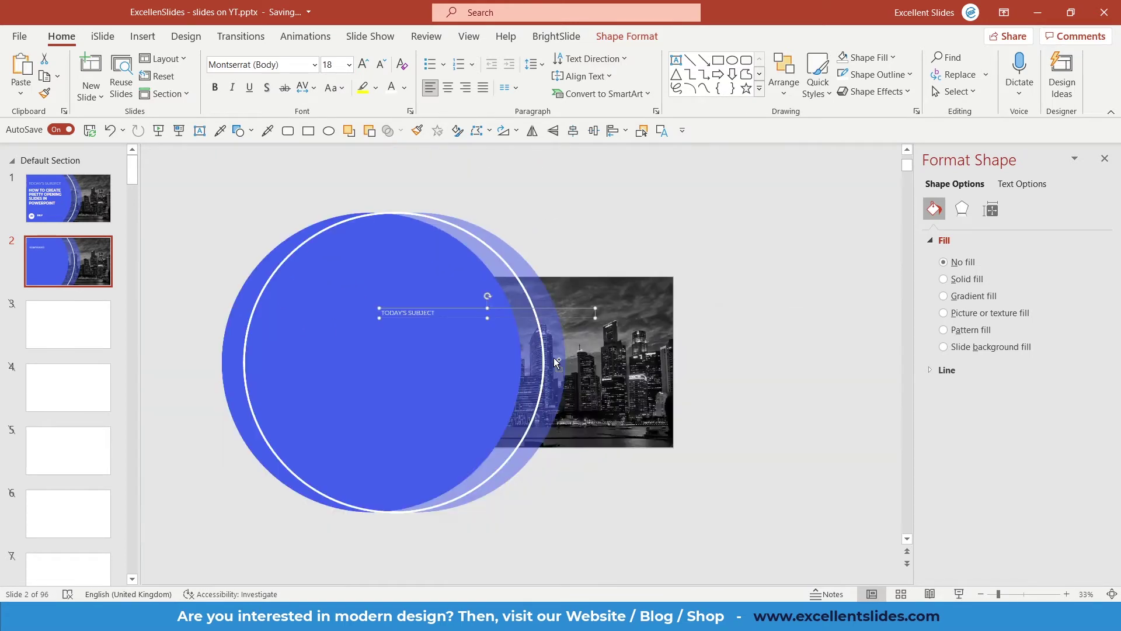
pyautogui.keyDown('ctrl'); pyautogui.scroll(2, 554, 358); pyautogui.keyUp('ctrl')
pyautogui.moveTo(499, 310)
pyautogui.mouseDown()
pyautogui.moveTo(501, 335)
pyautogui.moveTo(502, 322)
pyautogui.mouseUp()
pyautogui.moveTo(724, 320); pyautogui.dragTo(514, 321)
pyautogui.keyDown('ctrl'); pyautogui.scroll(3, 514, 321); pyautogui.keyUp('ctrl')
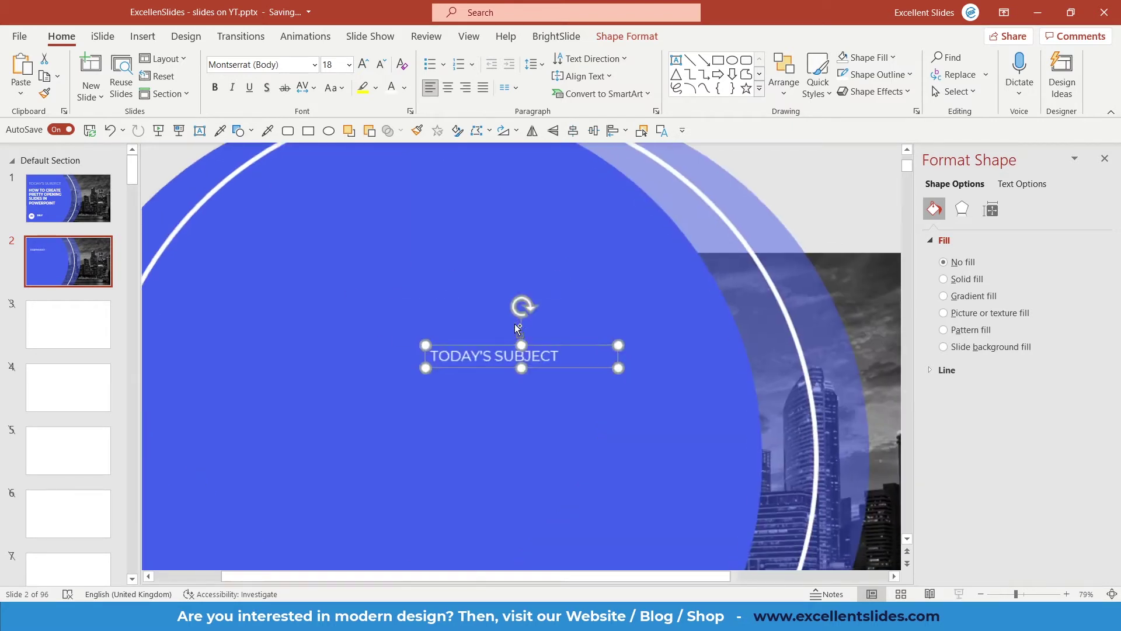
# Check the font of slide 1's TODAY'S SUBJECT line for comparison.
pyautogui.click(60, 206)
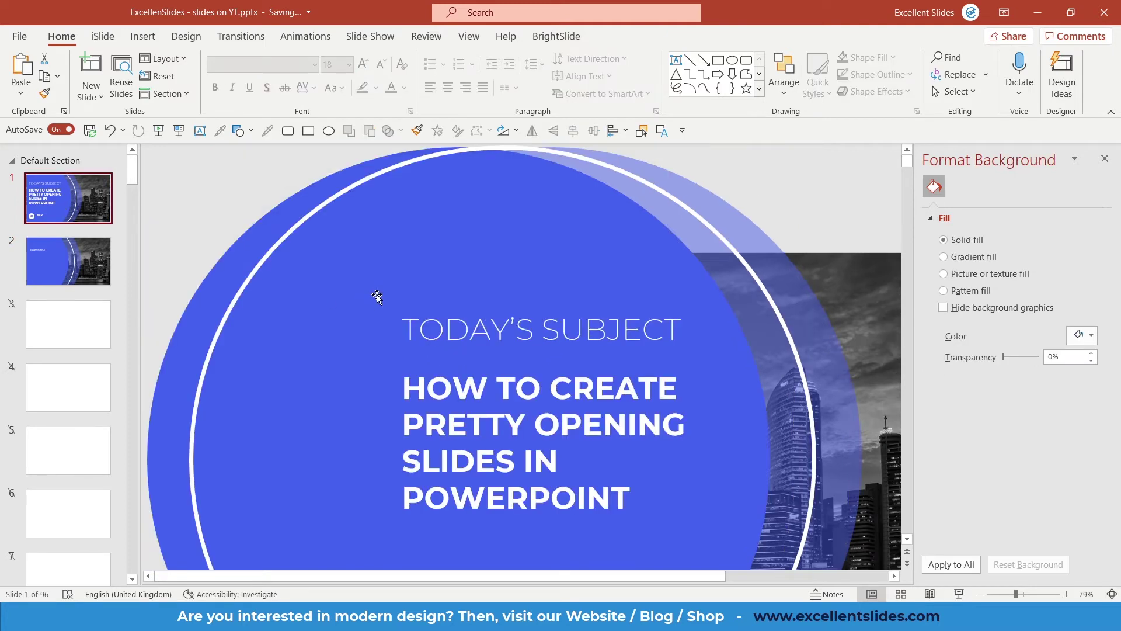
pyautogui.click(528, 310)
pyautogui.keyDown('ctrl'); pyautogui.scroll(-2, 527, 310); pyautogui.keyUp('ctrl')
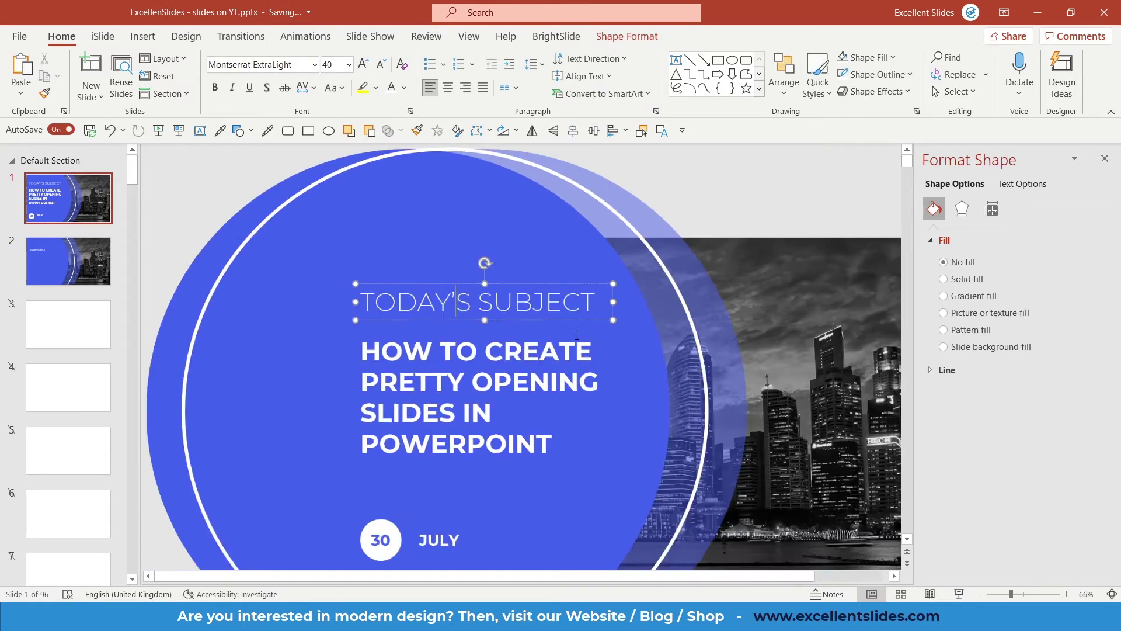
pyautogui.keyDown('ctrl'); pyautogui.scroll(1, 527, 310); pyautogui.keyUp('ctrl')
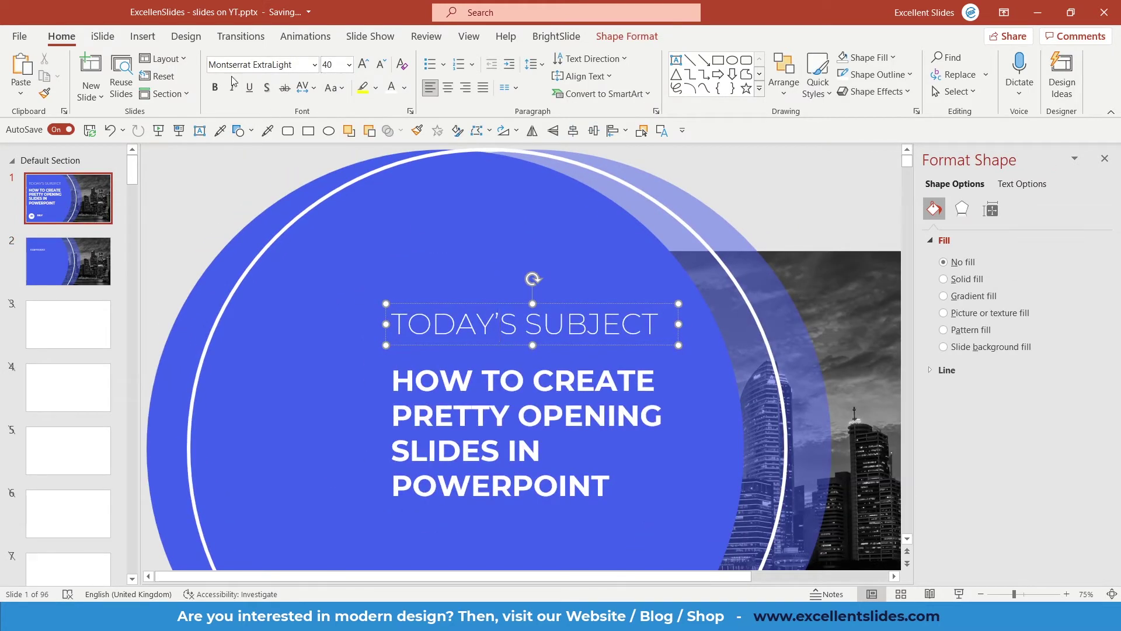
# Back on slide 2, select the TODAY'S SUBJECT text and begin changing its font name.
pyautogui.click(49, 264)
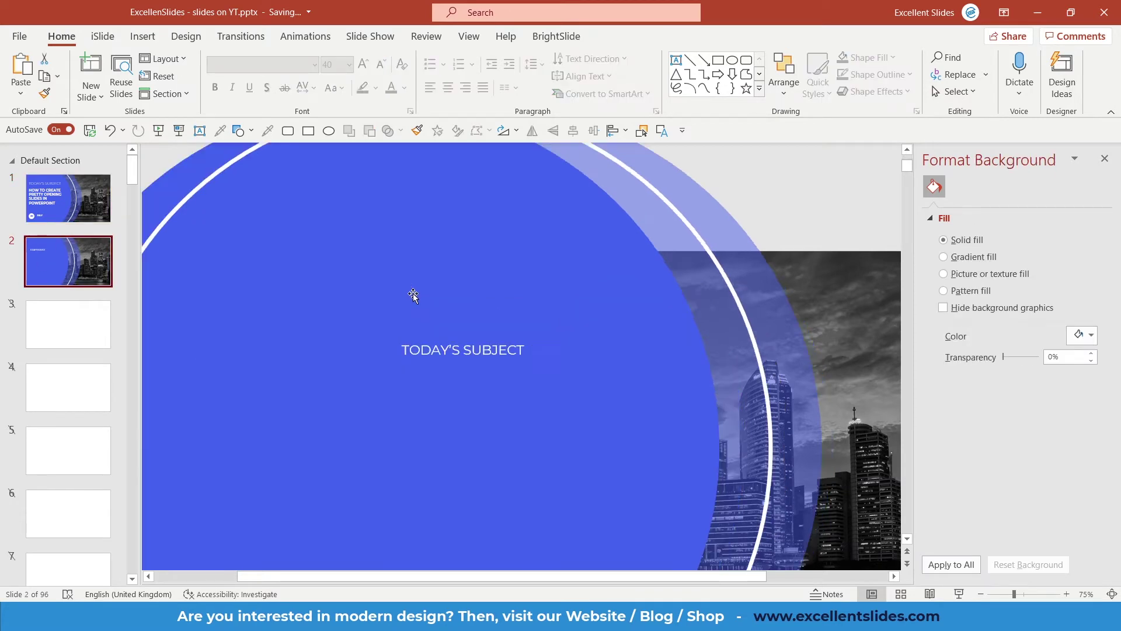
pyautogui.press('Tab')
pyautogui.click(297, 69)
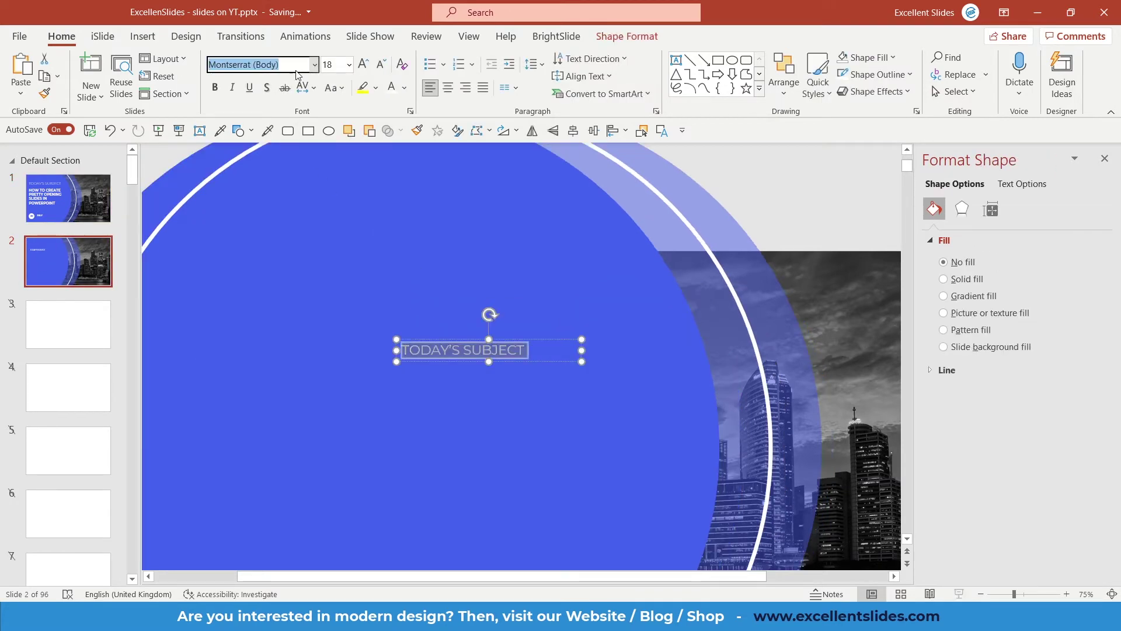